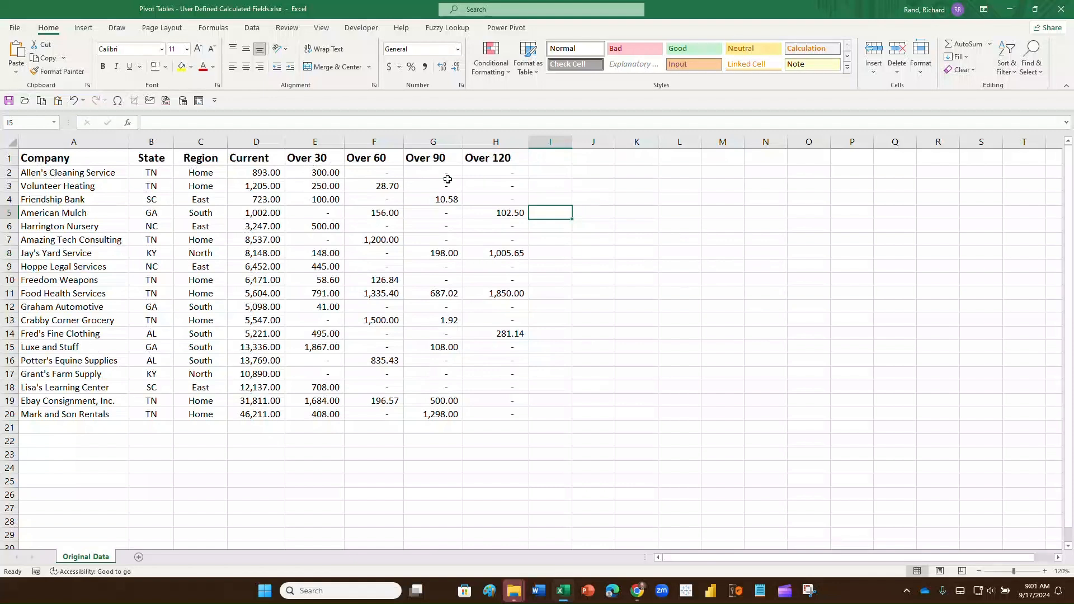
Create a PivotTable on a new worksheet from the Original Data range A1:H20
{"action": "left_click", "coordinate": [317, 187]}
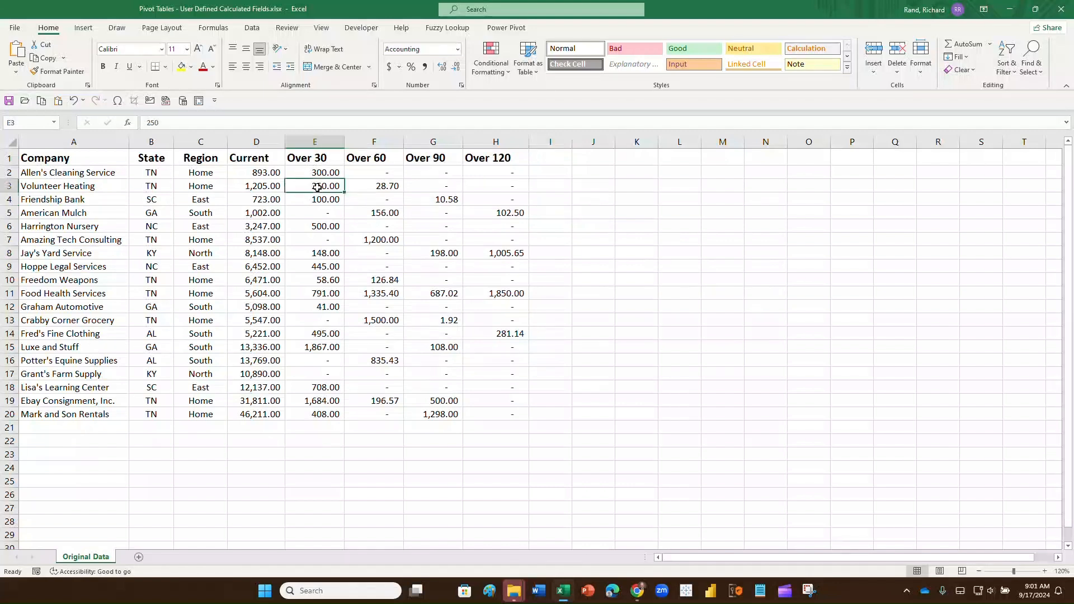
{"action": "left_click", "coordinate": [245, 208]}
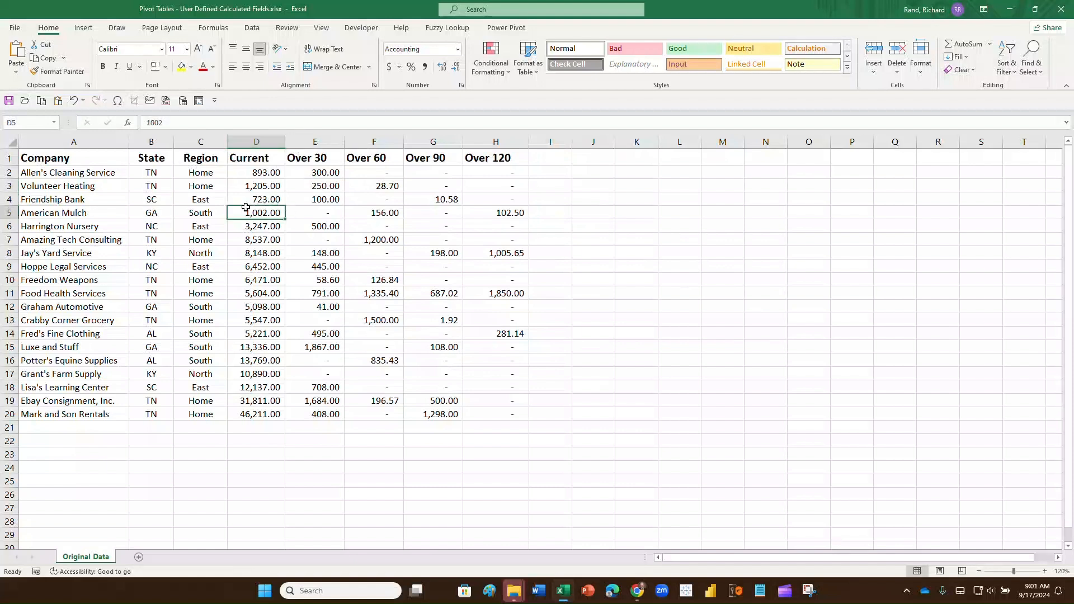
{"action": "left_click", "coordinate": [83, 28]}
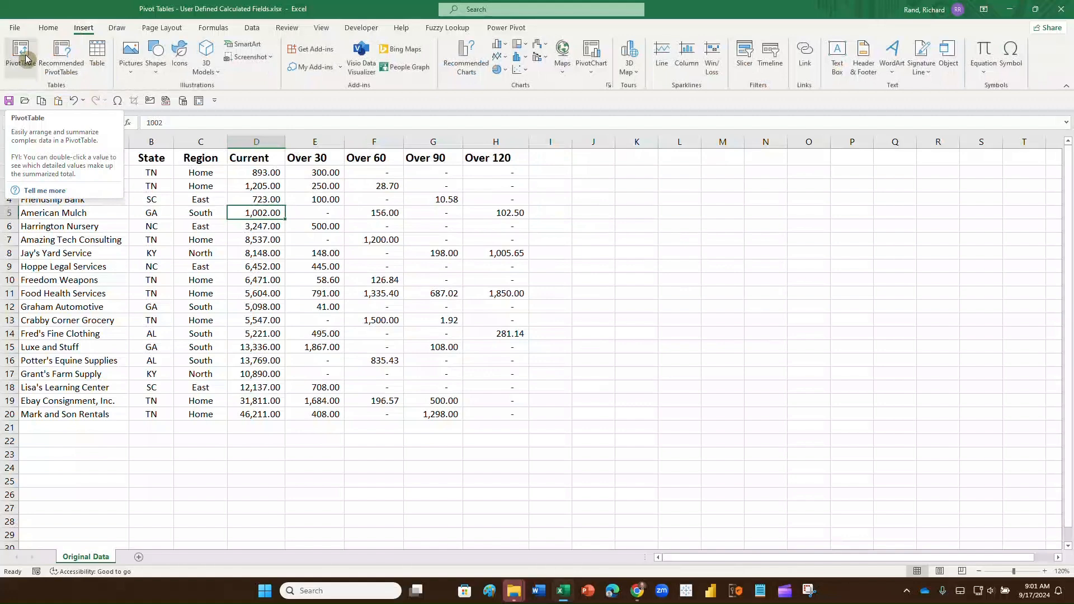
{"action": "left_click", "coordinate": [21, 55]}
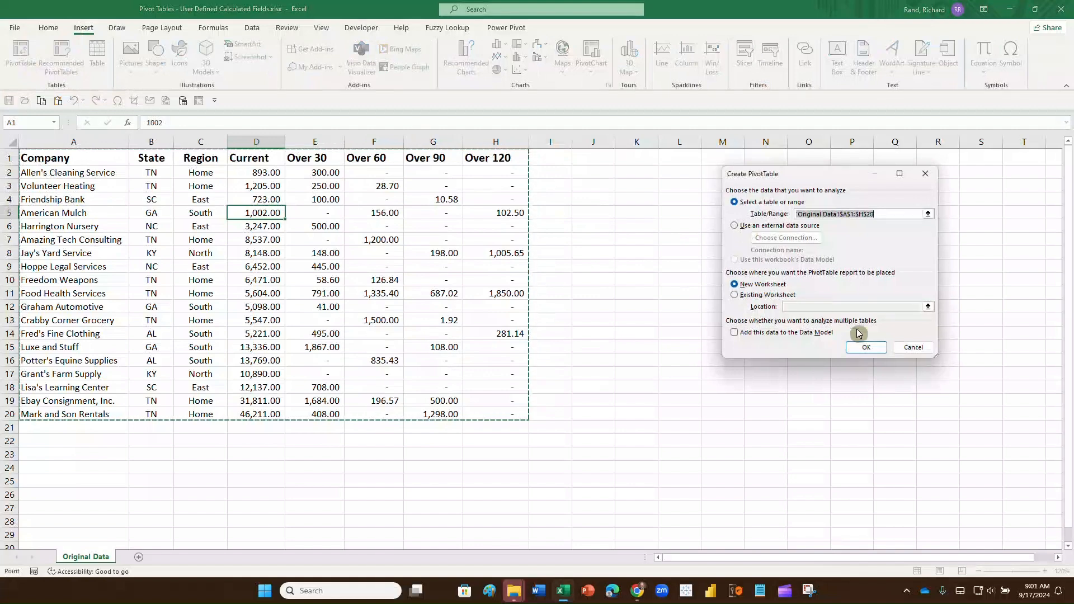
{"action": "left_click", "coordinate": [865, 347]}
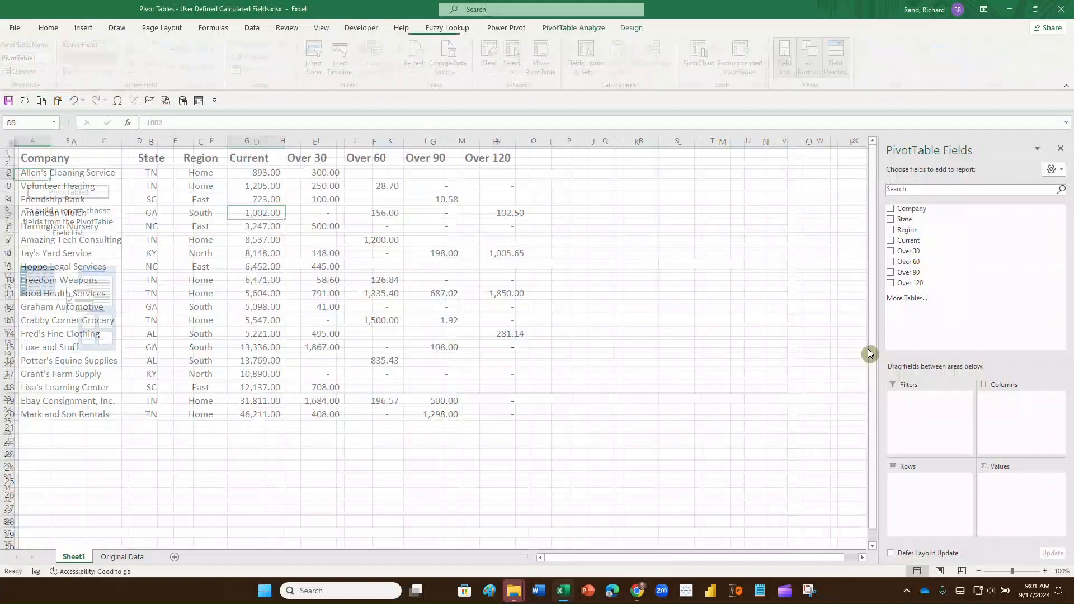
Rename the new worksheet Pivot Table
{"action": "right_click", "coordinate": [70, 560]}
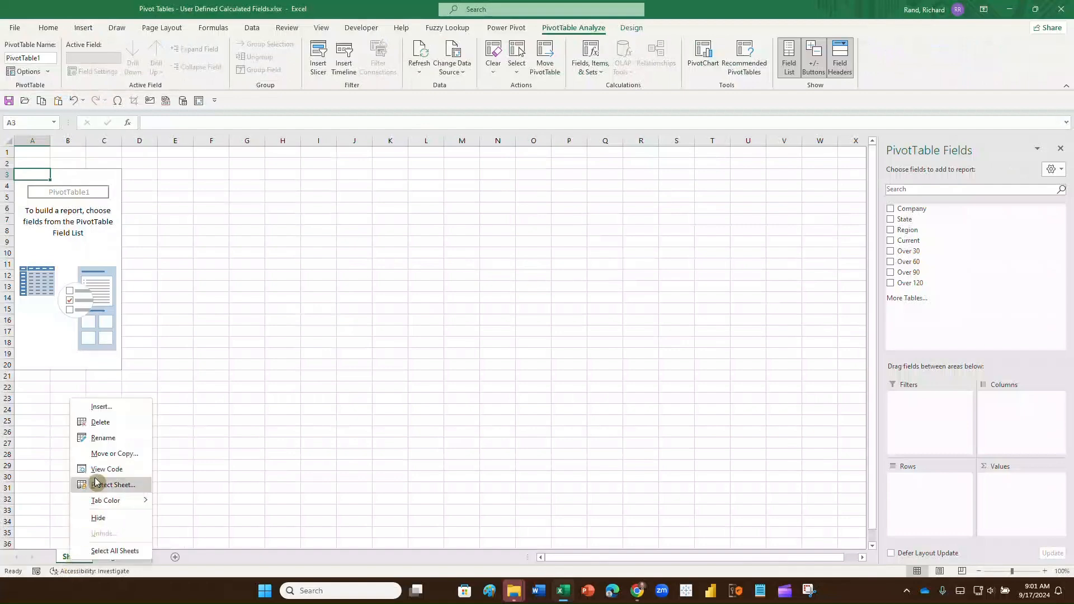
{"action": "left_click", "coordinate": [98, 439]}
{"action": "type", "text": "P"}
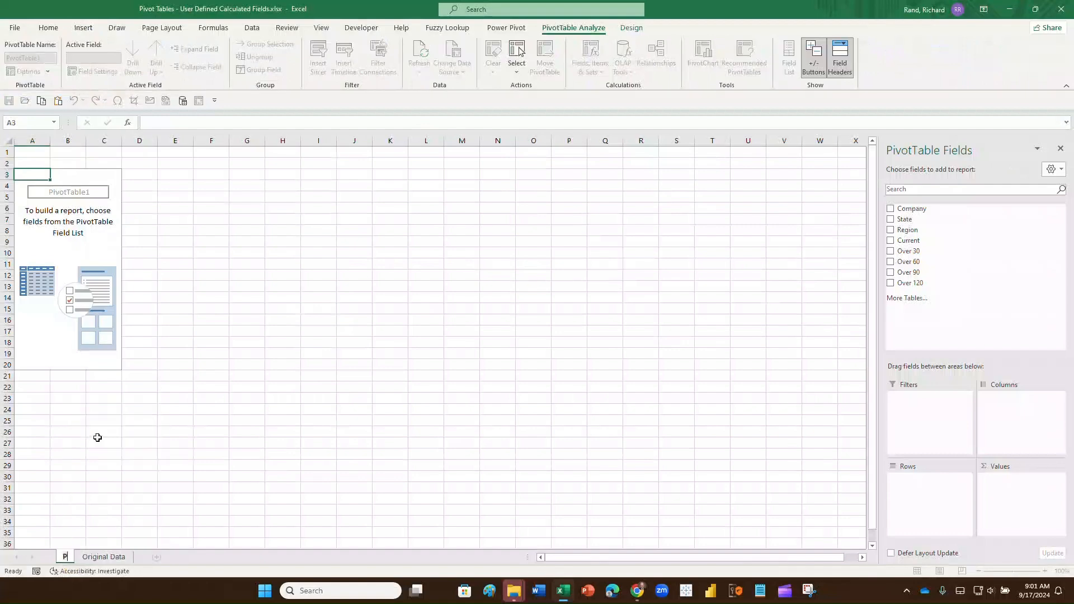
{"action": "type", "text": "ivot Table"}
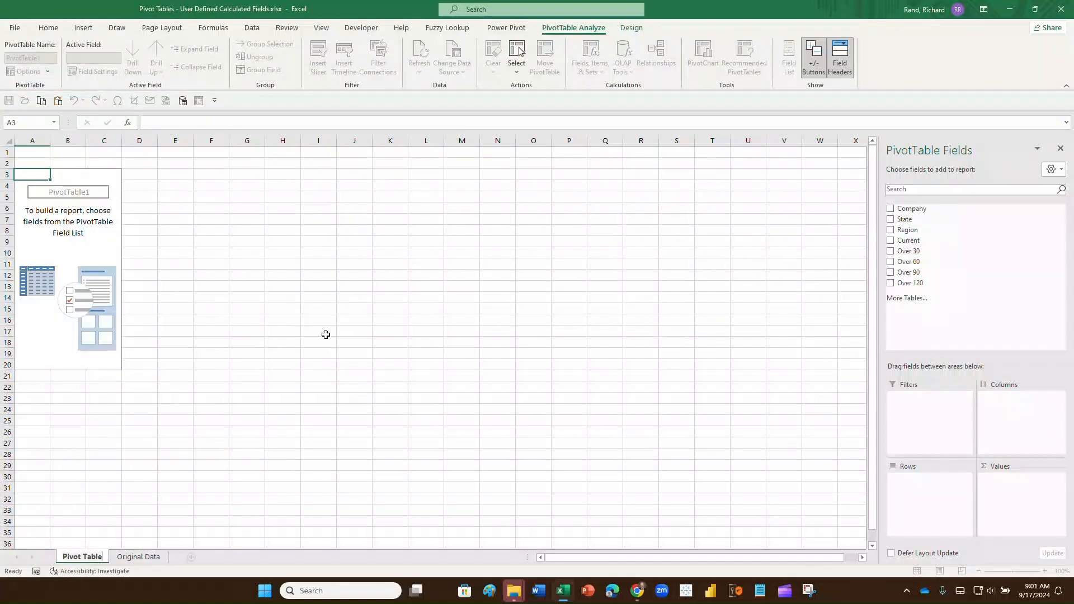
Add Company as the pivot table's rows and Current, Over 30, Over 60, Over 90 and Over 120 as its values
{"action": "left_click", "coordinate": [890, 209]}
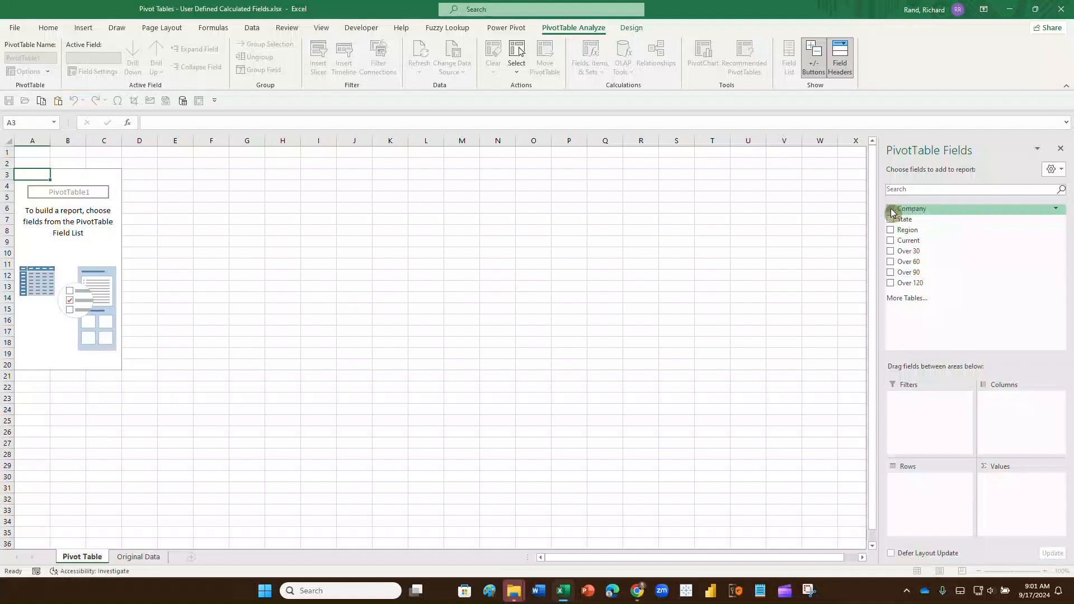
{"action": "left_click", "coordinate": [891, 252]}
{"action": "left_click", "coordinate": [891, 249]}
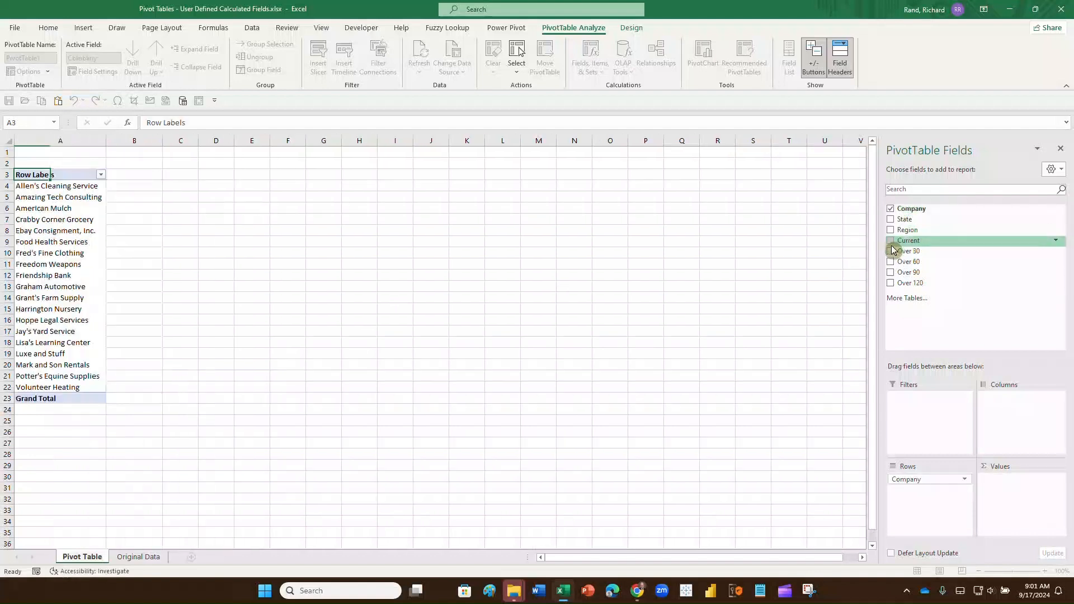
{"action": "left_click", "coordinate": [891, 241]}
{"action": "left_click", "coordinate": [891, 251]}
{"action": "left_click", "coordinate": [891, 262]}
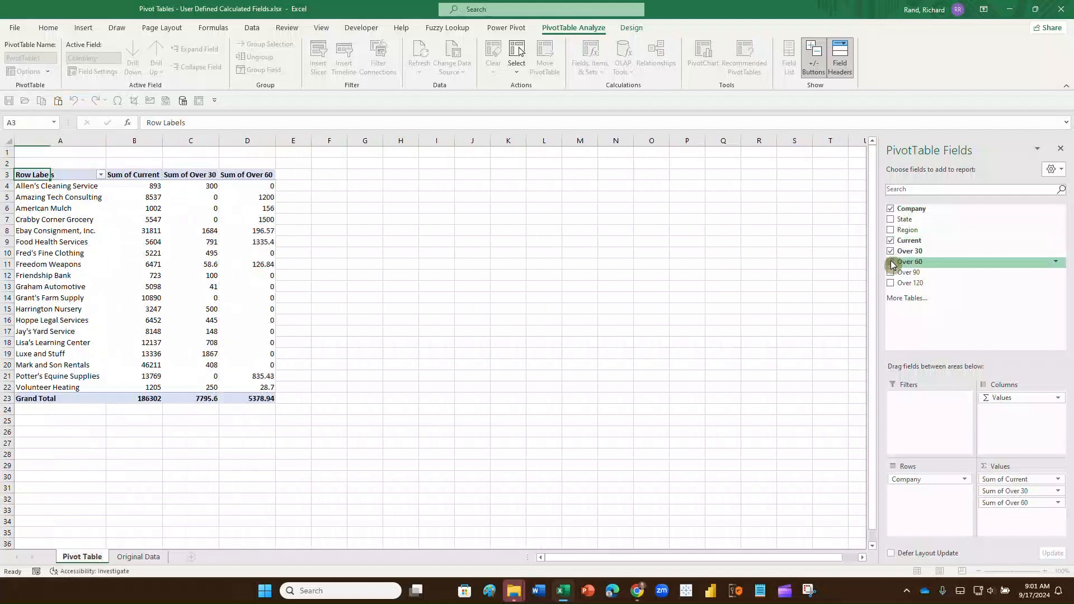
{"action": "left_click", "coordinate": [889, 272]}
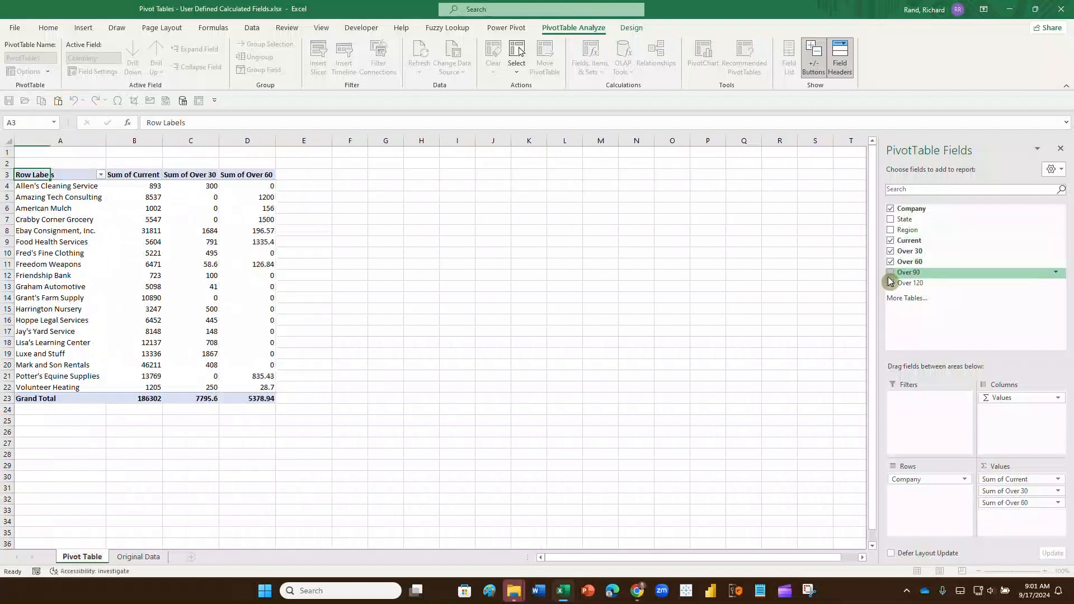
{"action": "left_click", "coordinate": [891, 282]}
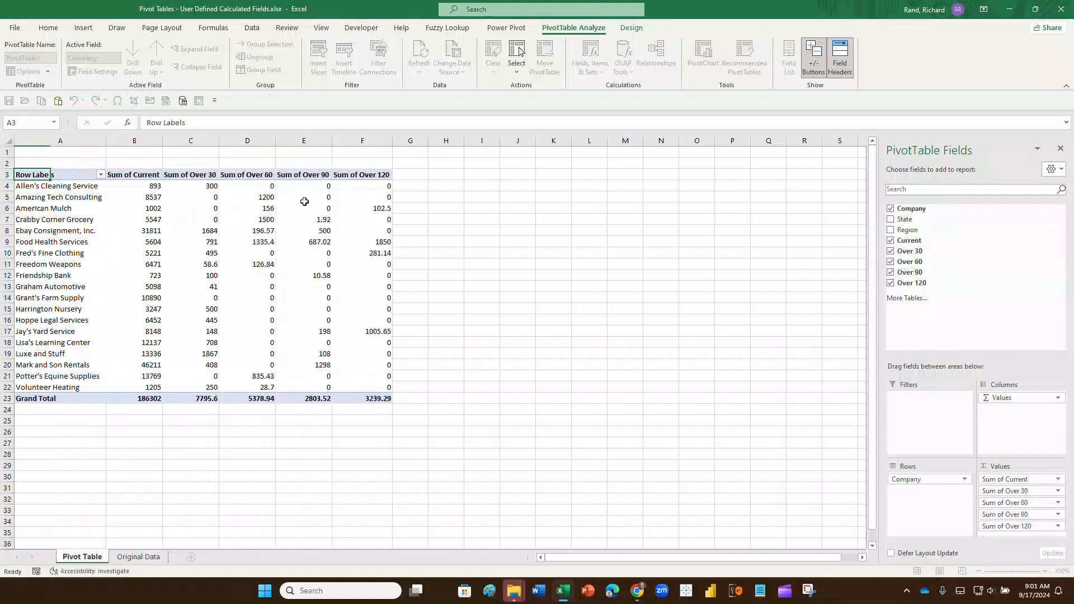
Enter the heading Total in G3 beside the pivot table and sum B4:F4 in G4
{"action": "left_click", "coordinate": [406, 173]}
{"action": "type", "text": "T"}
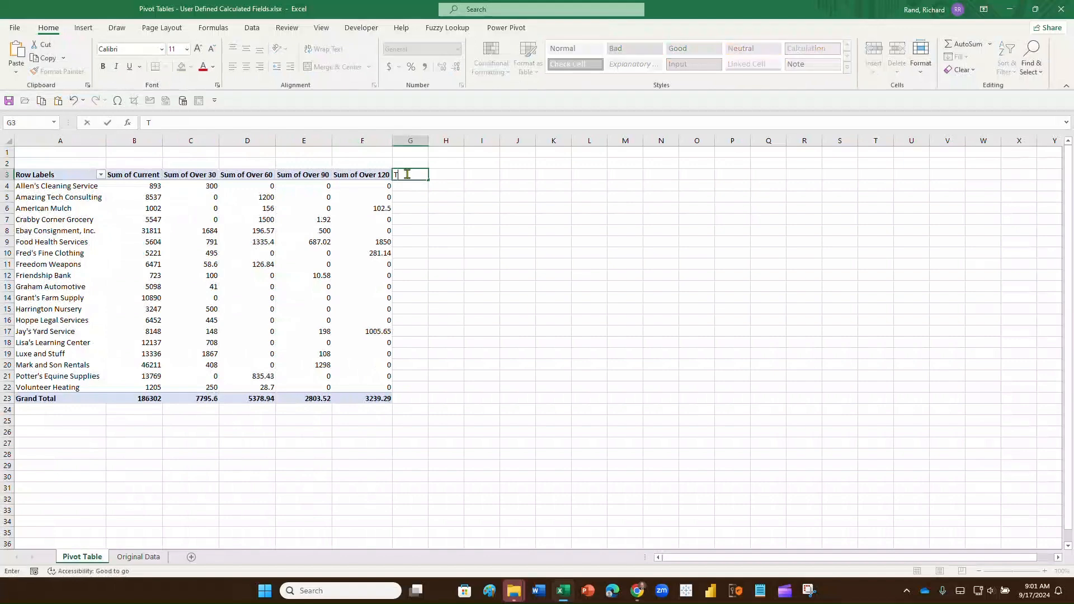
{"action": "type", "text": "otal"}
{"action": "key", "text": "Return"}
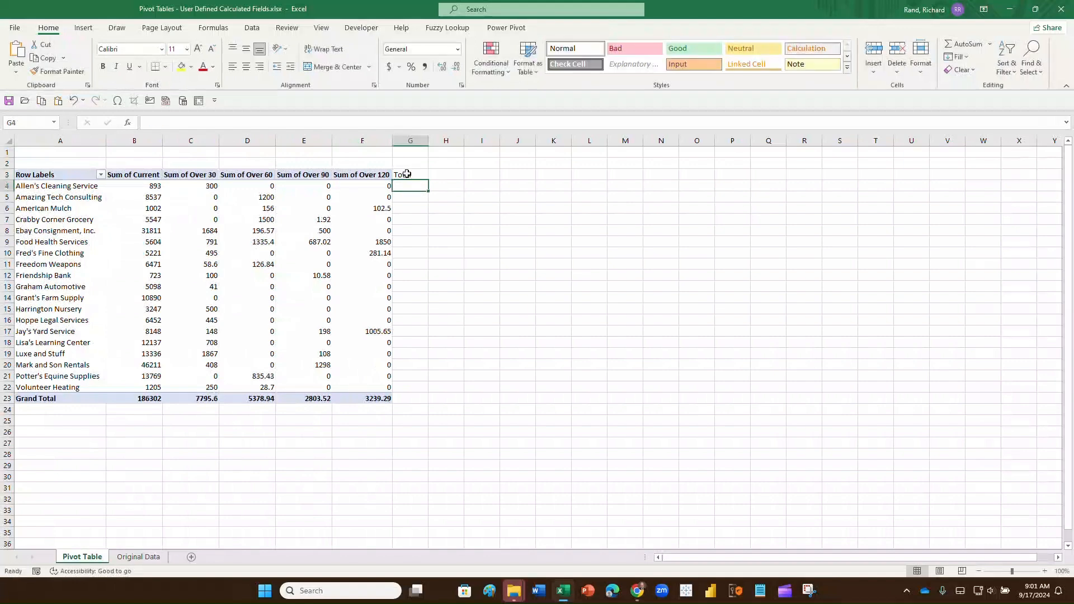
{"action": "type", "text": "=sum("}
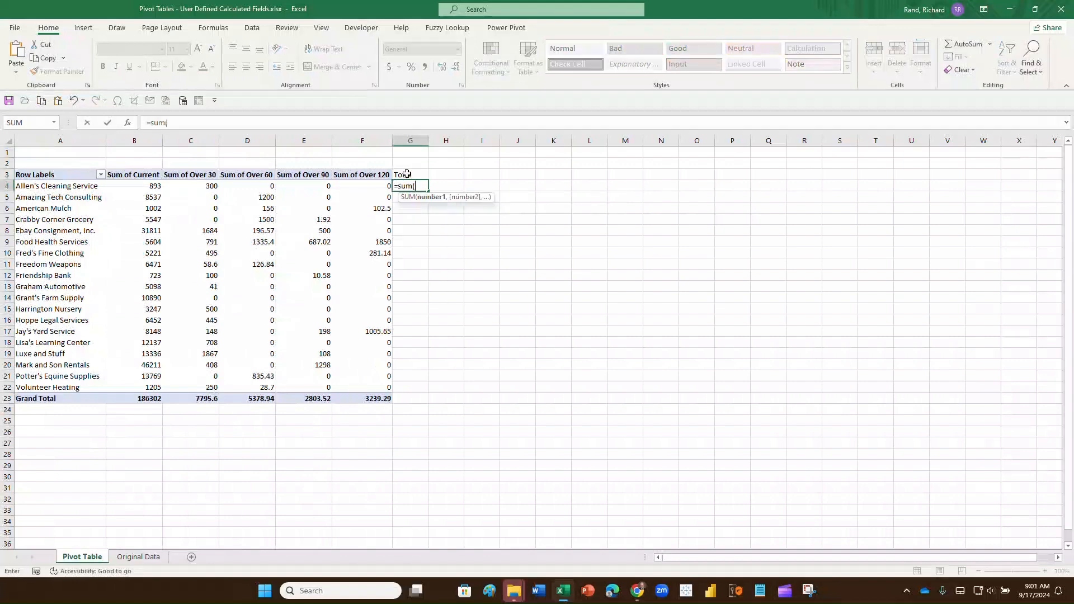
{"action": "left_click_drag", "start_coordinate": [156, 188], "coordinate": [364, 197]}
{"action": "left_click", "coordinate": [254, 194]}
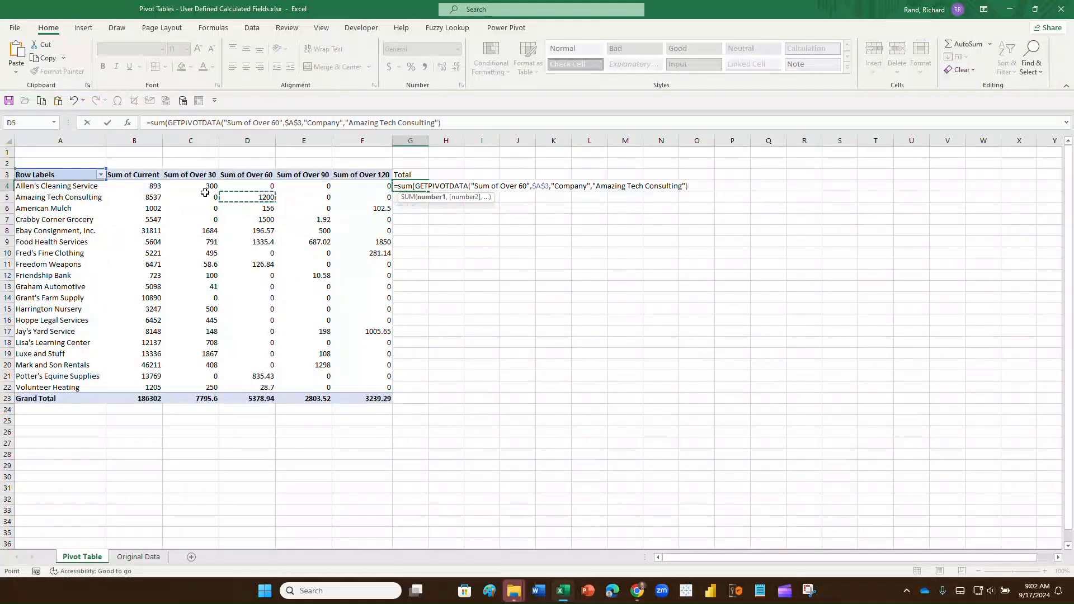
{"action": "left_click_drag", "start_coordinate": [151, 188], "coordinate": [349, 186]}
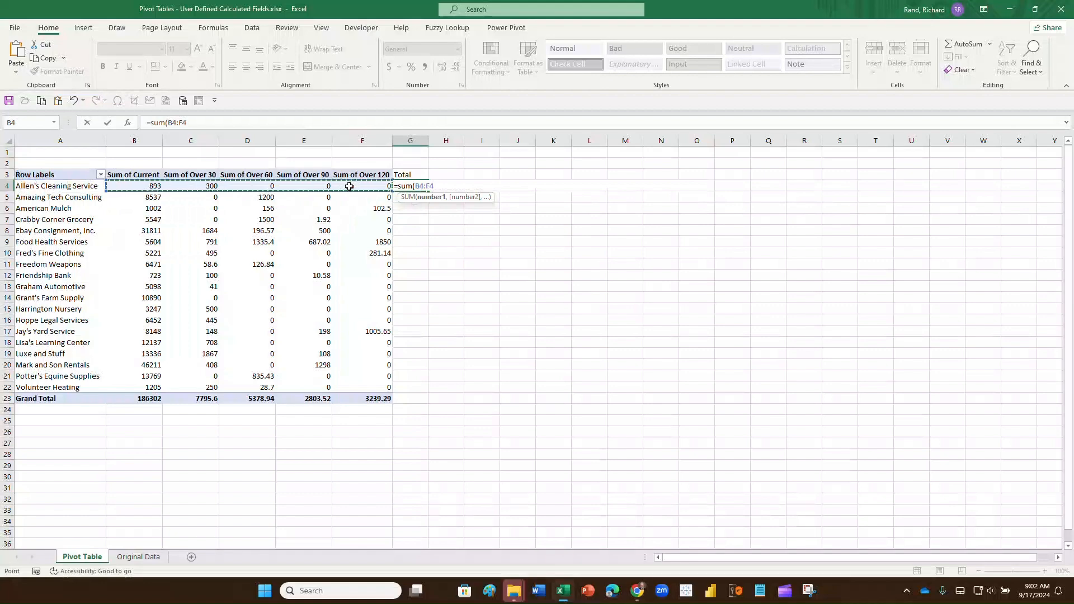
{"action": "key", "text": "Return"}
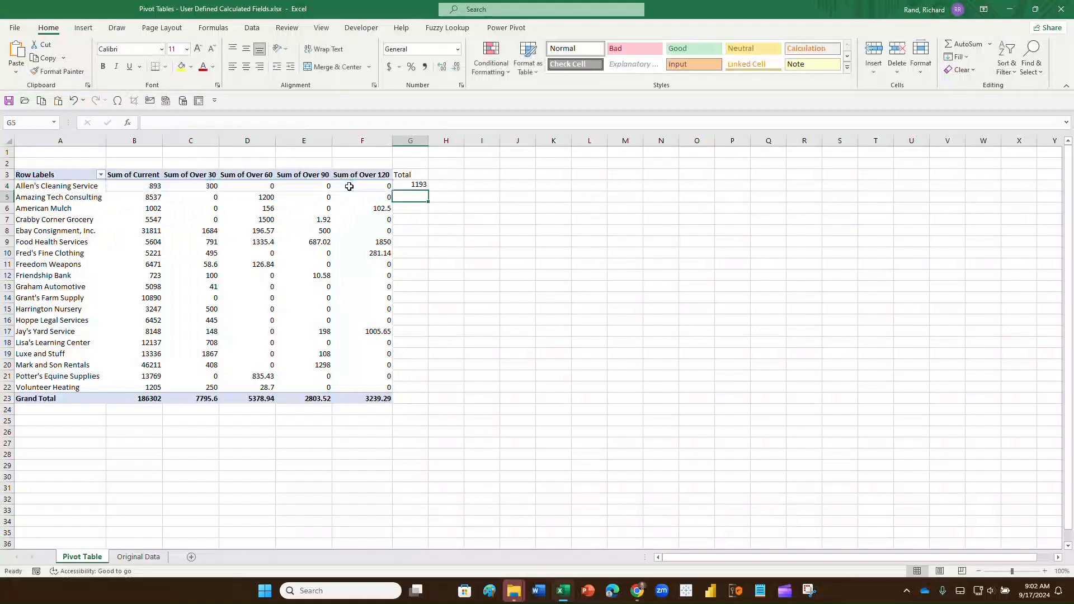
Fill the sum formula from G4 down to the Grand Total row, G23
{"action": "left_click", "coordinate": [416, 186]}
{"action": "double_click", "coordinate": [428, 192]}
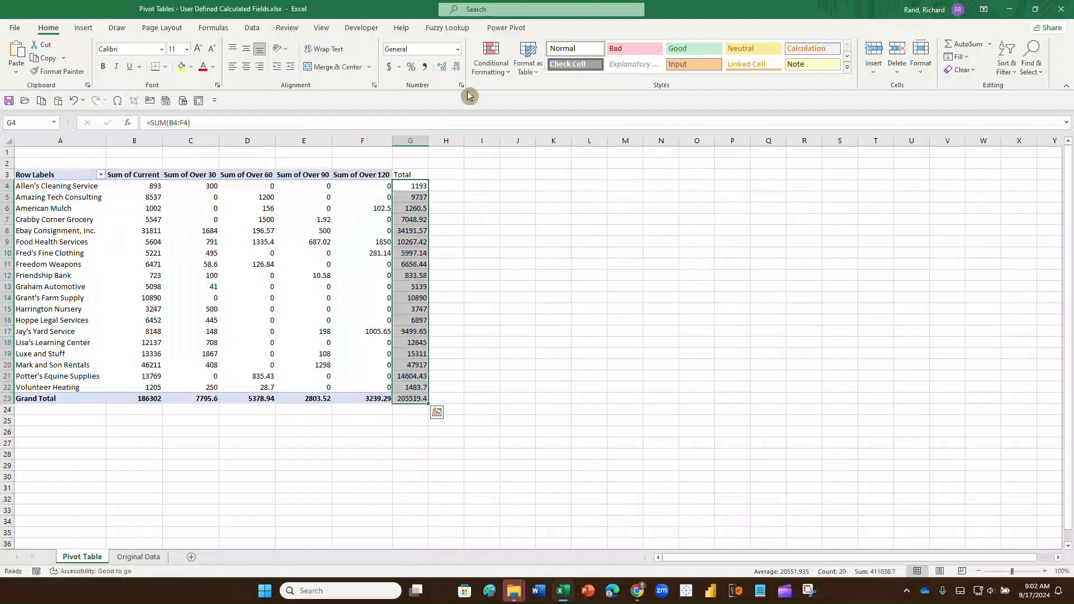
Delete the manually added Total column G beside the pivot table
{"action": "left_click", "coordinate": [258, 208]}
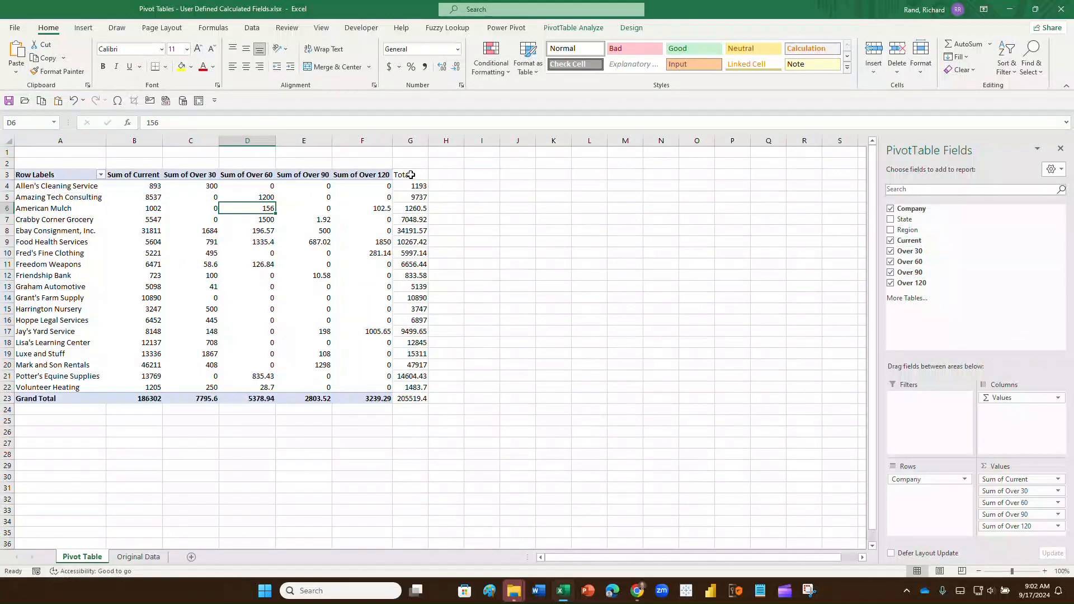
{"action": "left_click", "coordinate": [411, 139]}
{"action": "right_click", "coordinate": [412, 141]}
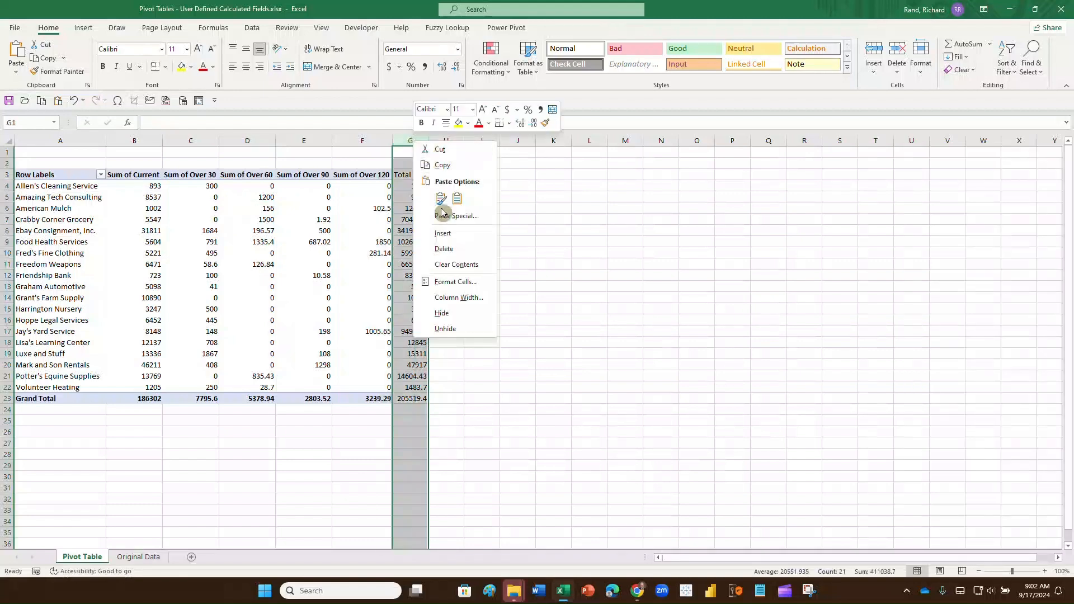
{"action": "left_click", "coordinate": [448, 250]}
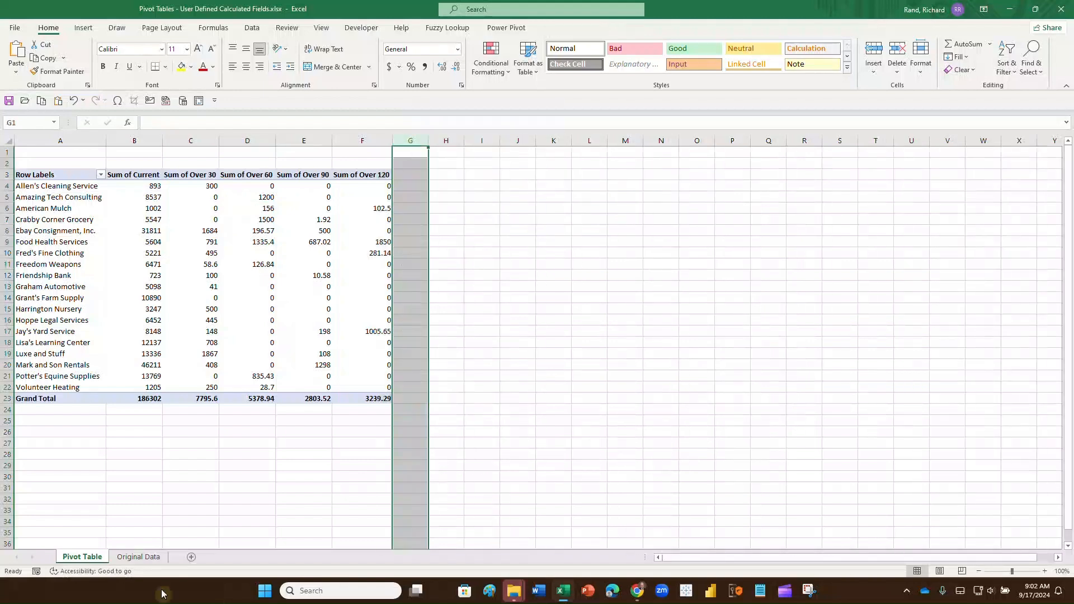
On the Original Data sheet, enter the heading Total in I1 and a formula in I2 summing D2:H2
{"action": "left_click", "coordinate": [138, 556]}
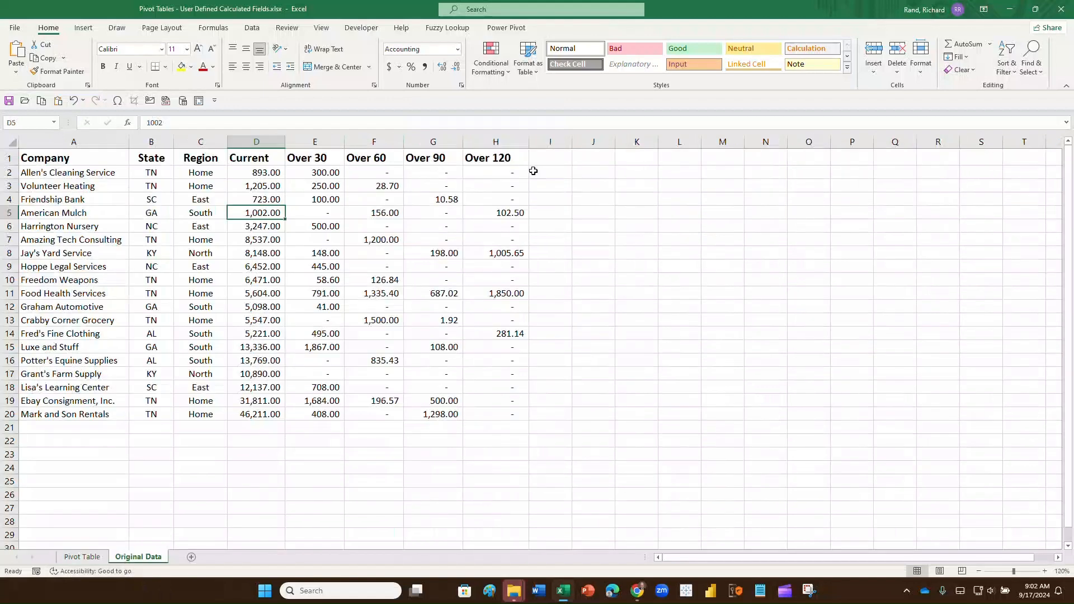
{"action": "left_click", "coordinate": [543, 153]}
{"action": "type", "text": "Total"}
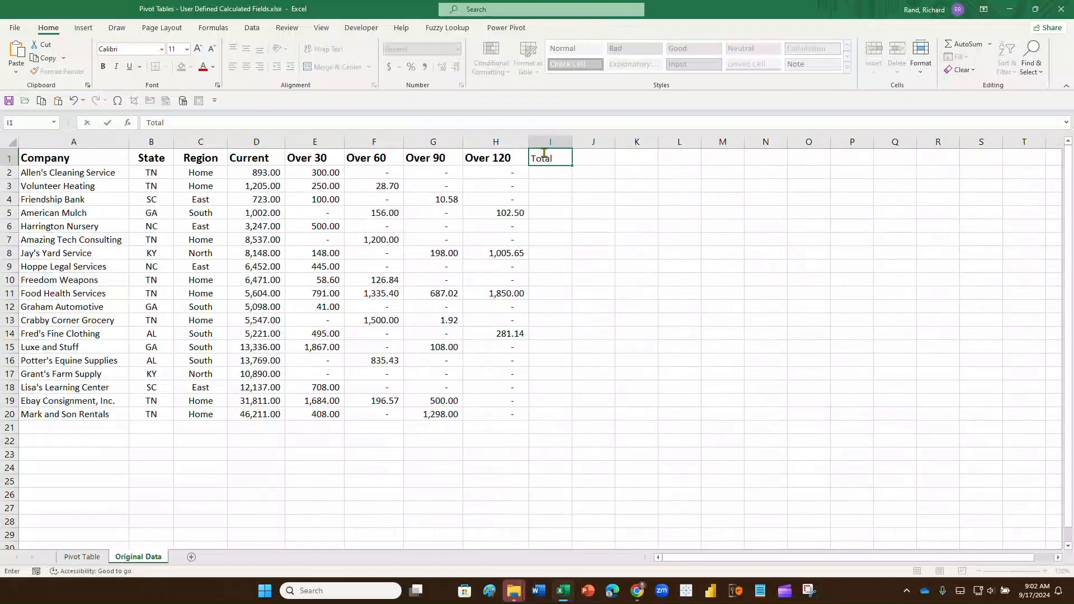
{"action": "key", "text": "Return"}
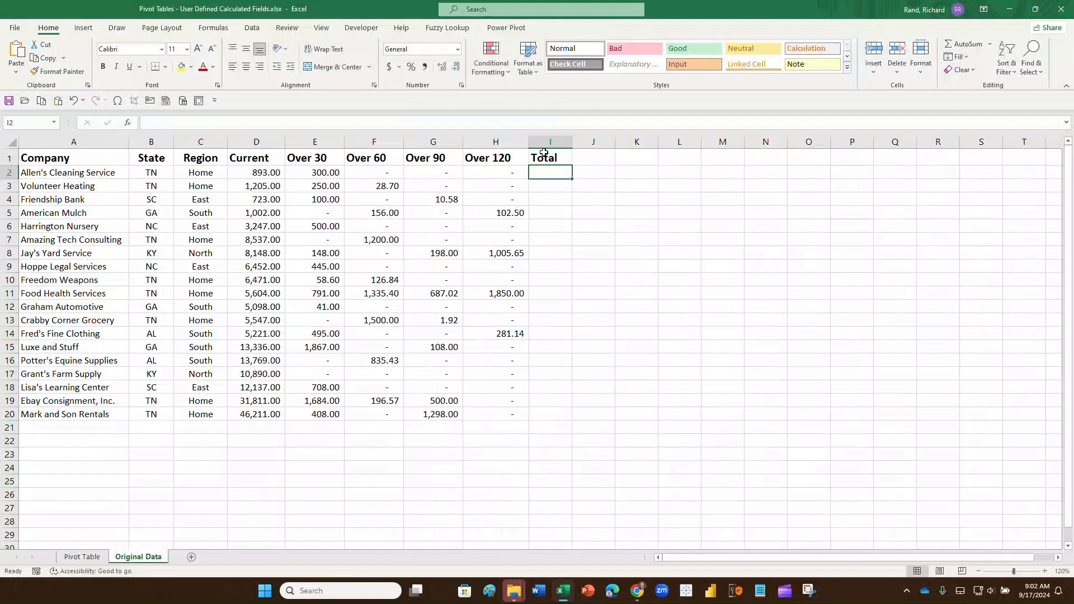
{"action": "type", "text": "=sumn"}
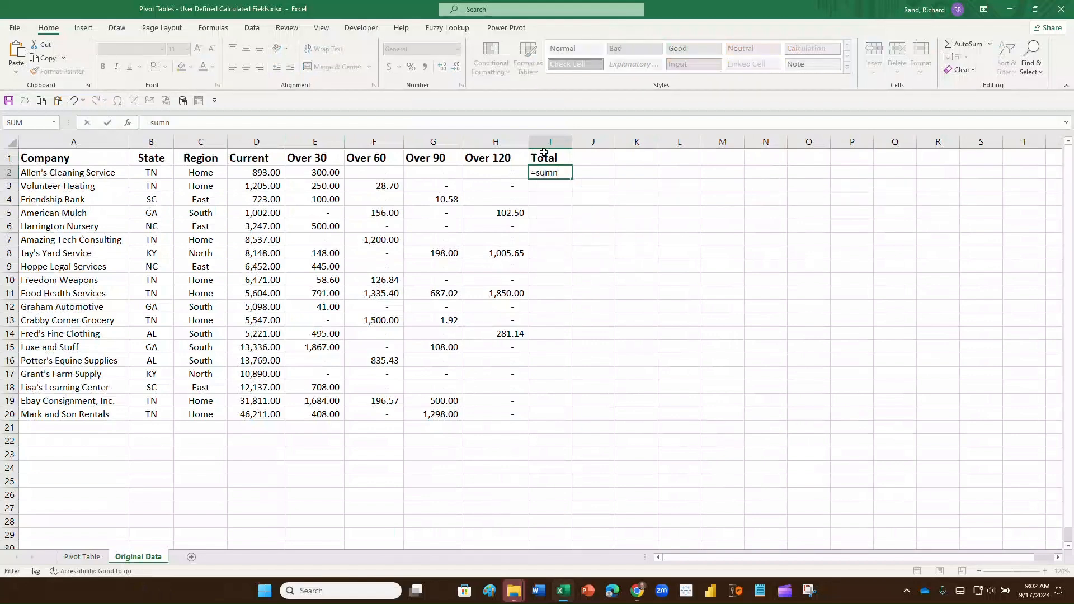
{"action": "type", "text": "("}
{"action": "left_click_drag", "start_coordinate": [267, 174], "coordinate": [454, 170]}
{"action": "key", "text": "Return"}
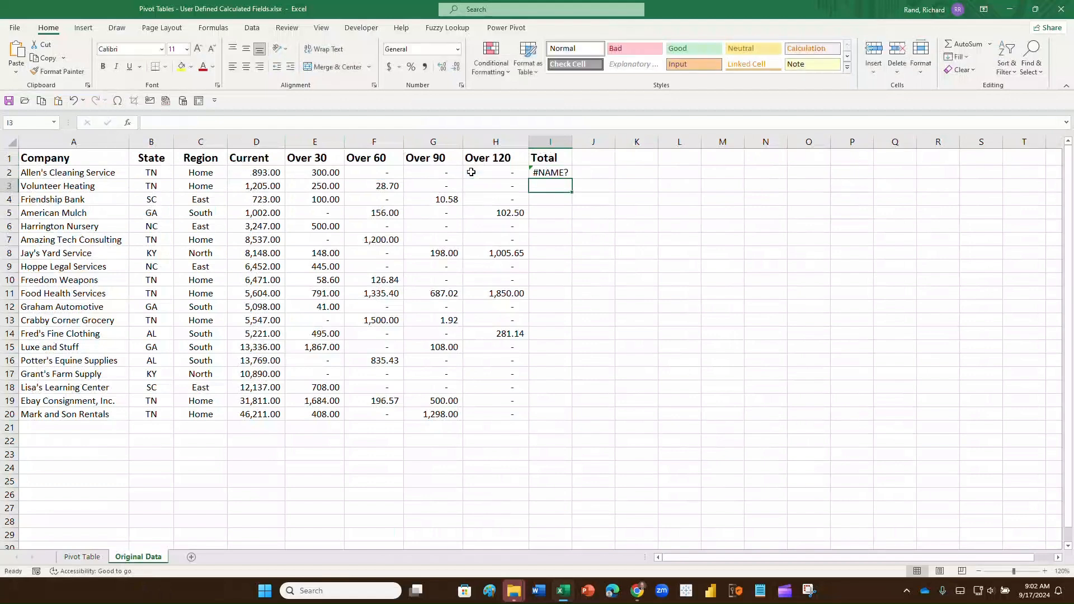
Examine the formula in I2 and the row 2 amounts it adds up
{"action": "left_click", "coordinate": [546, 172]}
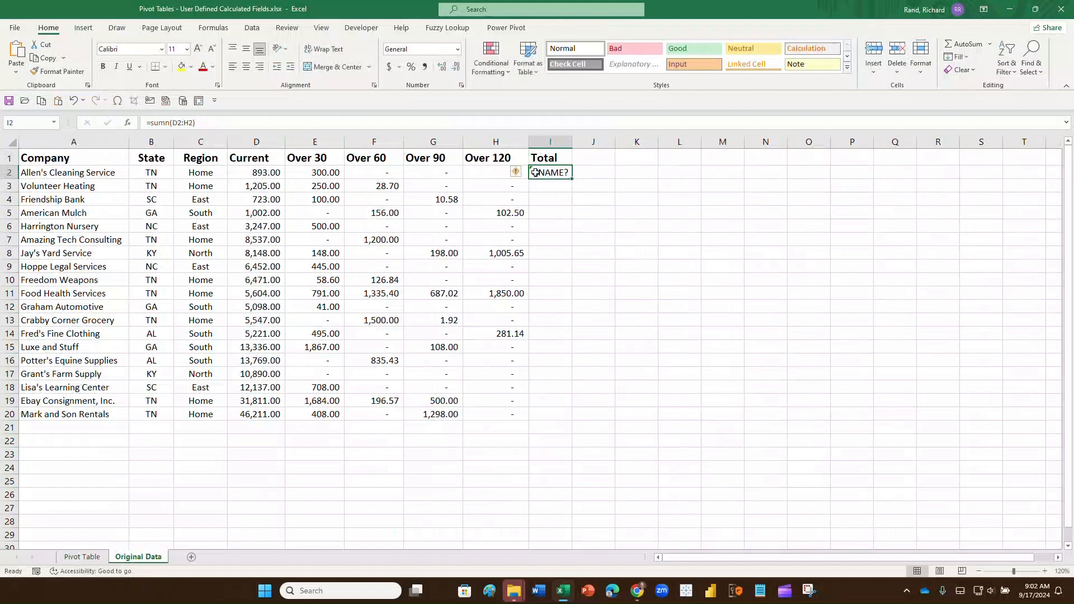
{"action": "left_click", "coordinate": [470, 172]}
{"action": "left_click", "coordinate": [425, 172]}
{"action": "left_click", "coordinate": [386, 172]}
{"action": "left_click", "coordinate": [429, 173]}
{"action": "left_click", "coordinate": [497, 171]}
{"action": "left_click", "coordinate": [432, 173]}
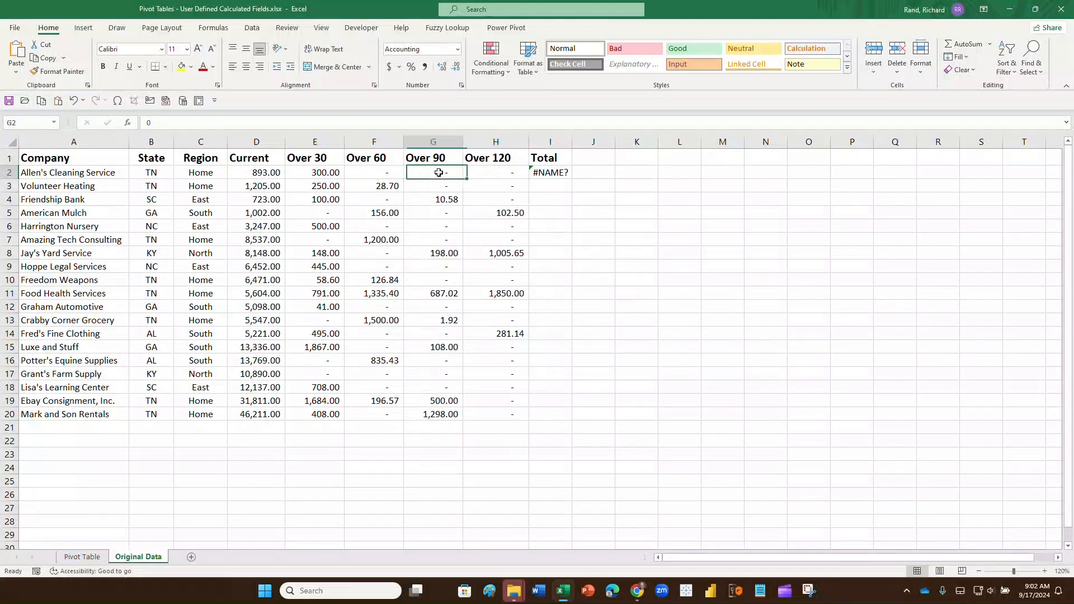
Correct the formula in I2 to =SUM(D2:H2), then fill it down to I20 and fit column I's width to its contents
{"action": "left_click", "coordinate": [552, 173]}
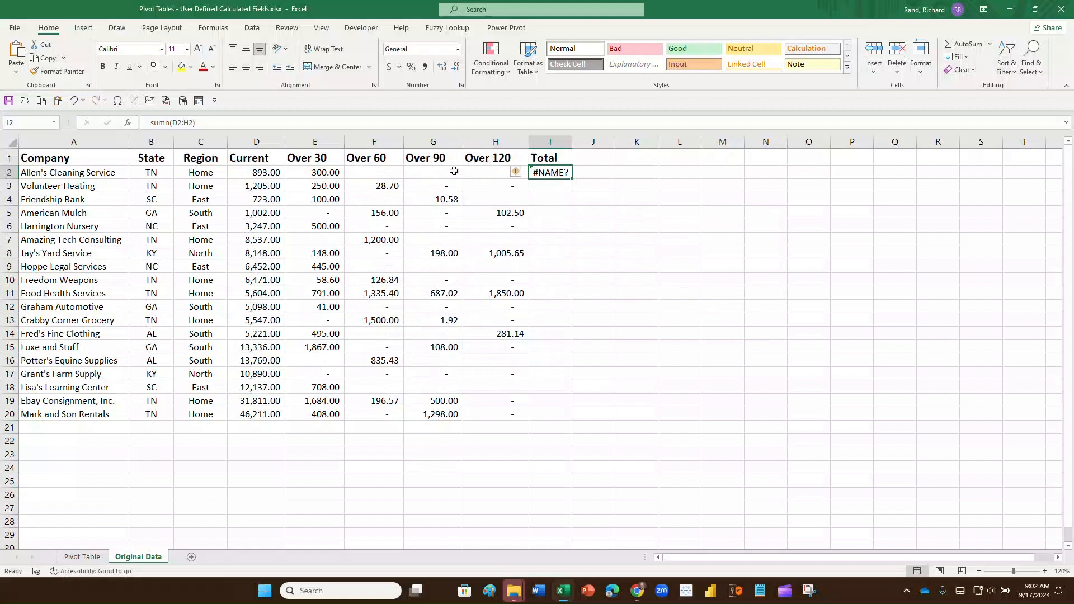
{"action": "left_click", "coordinate": [167, 125]}
{"action": "key", "text": "BackSpace"}
{"action": "key", "text": "ctrl+Return"}
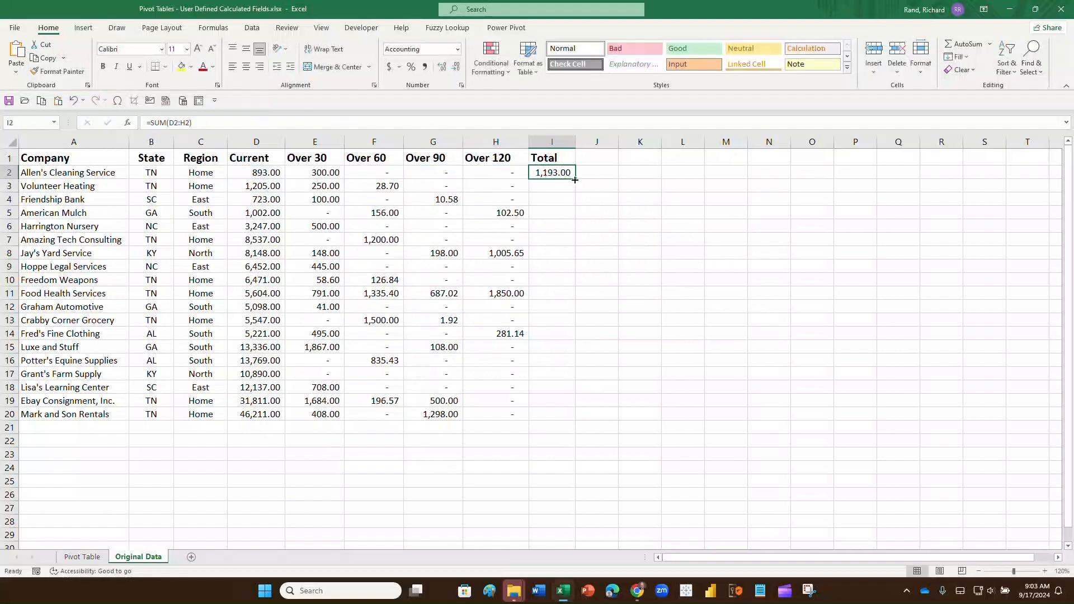
{"action": "double_click", "coordinate": [575, 180]}
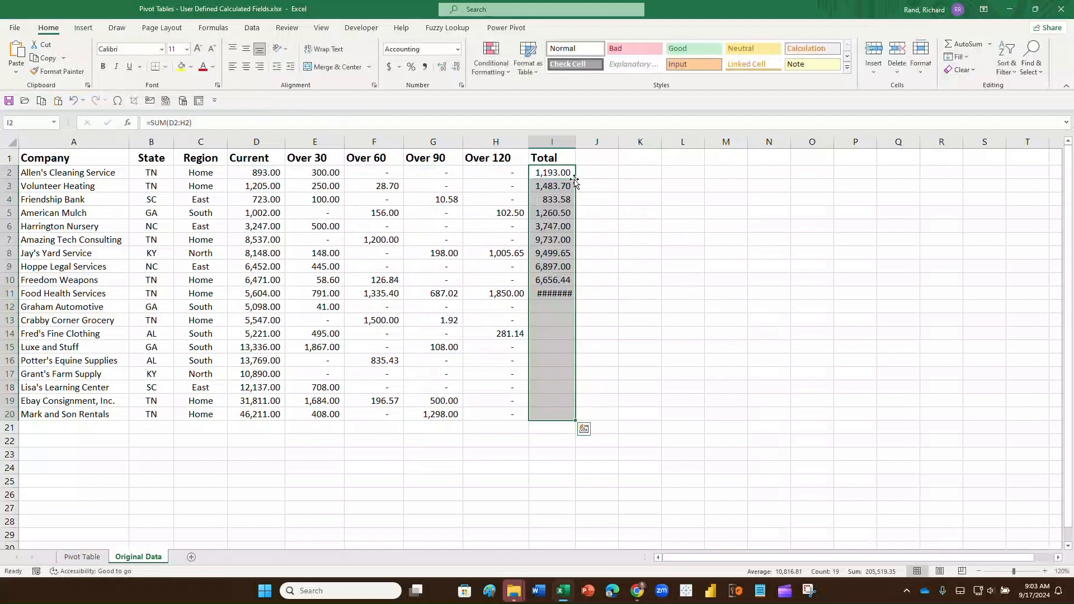
{"action": "double_click", "coordinate": [575, 141]}
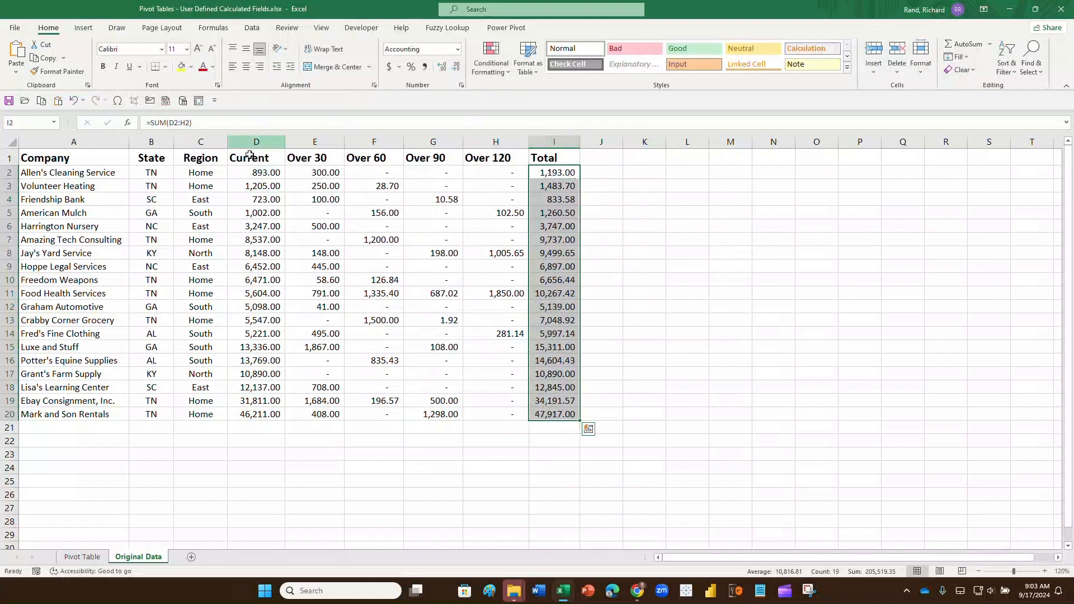
Refresh the pivot table on the Pivot Table sheet from its source data
{"action": "left_click", "coordinate": [84, 557]}
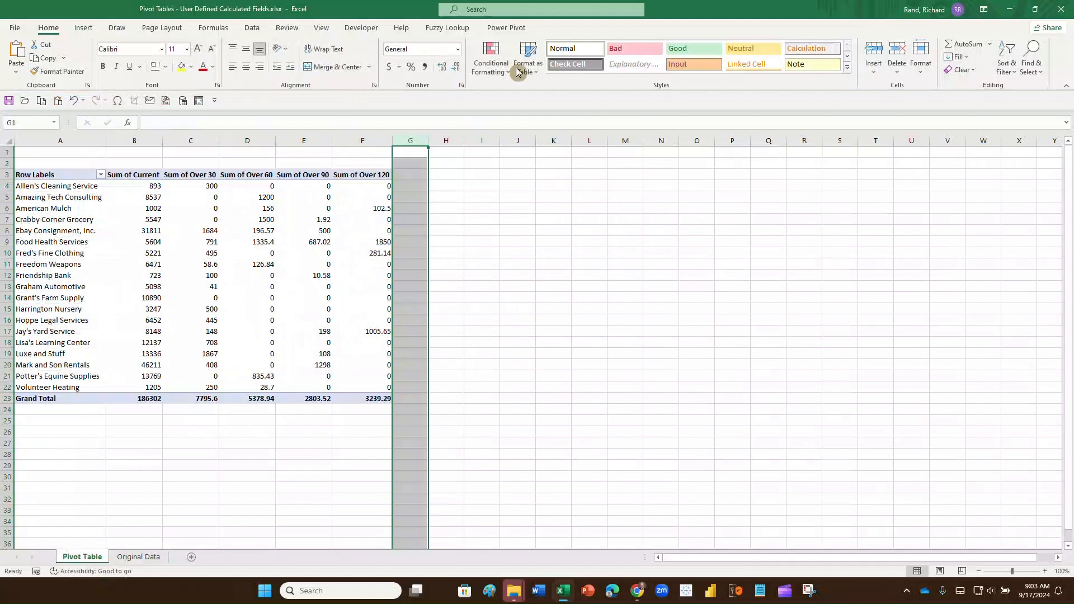
{"action": "left_click", "coordinate": [341, 208]}
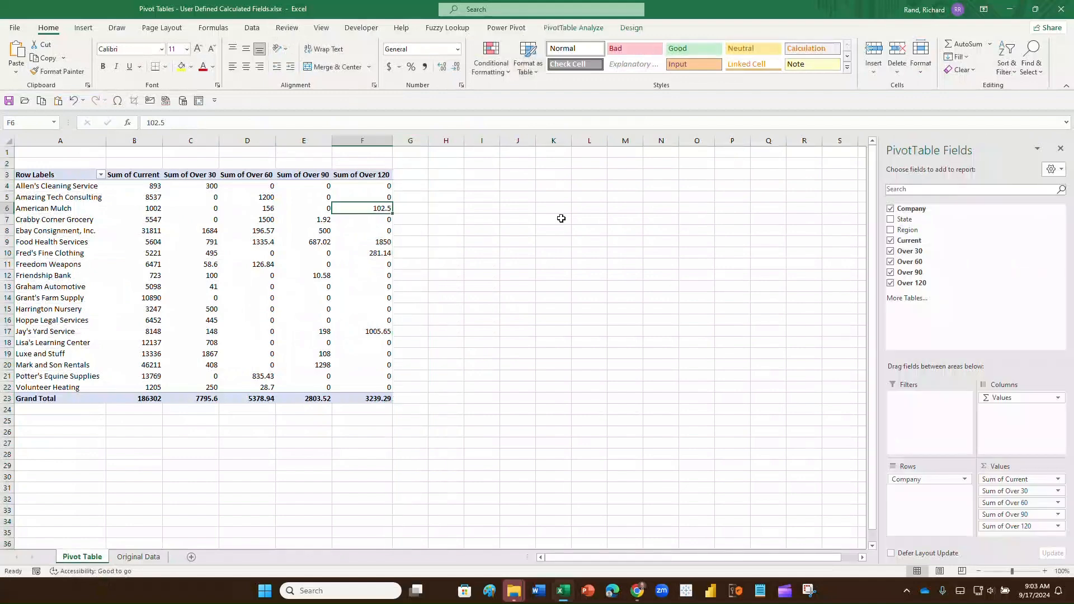
{"action": "left_click", "coordinate": [563, 28]}
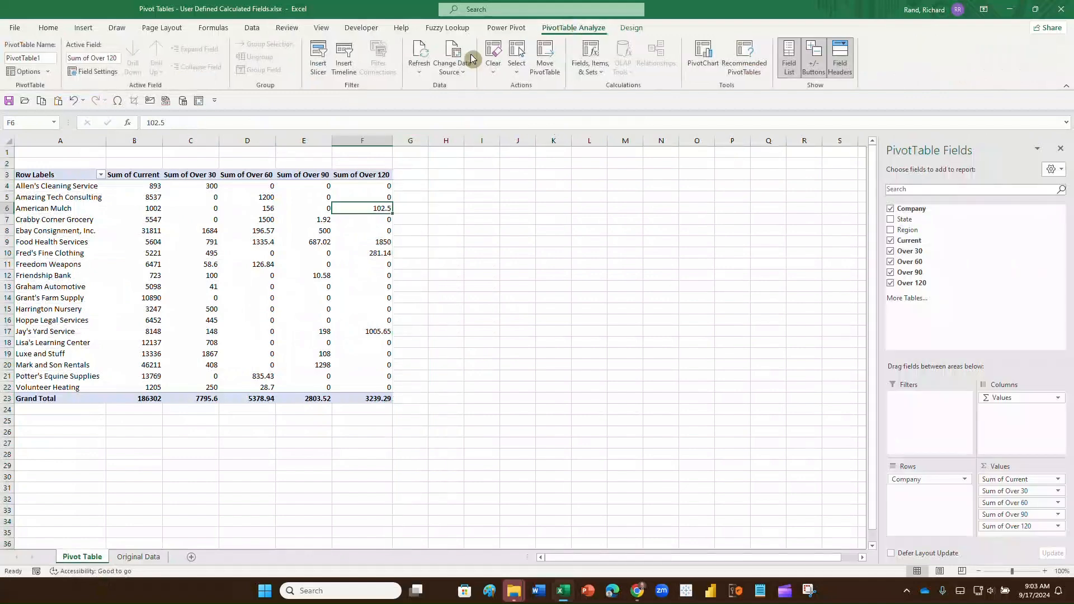
{"action": "left_click", "coordinate": [419, 70]}
{"action": "left_click", "coordinate": [430, 105]}
Delete the Total column I from the Original Data sheet
{"action": "left_click", "coordinate": [133, 557]}
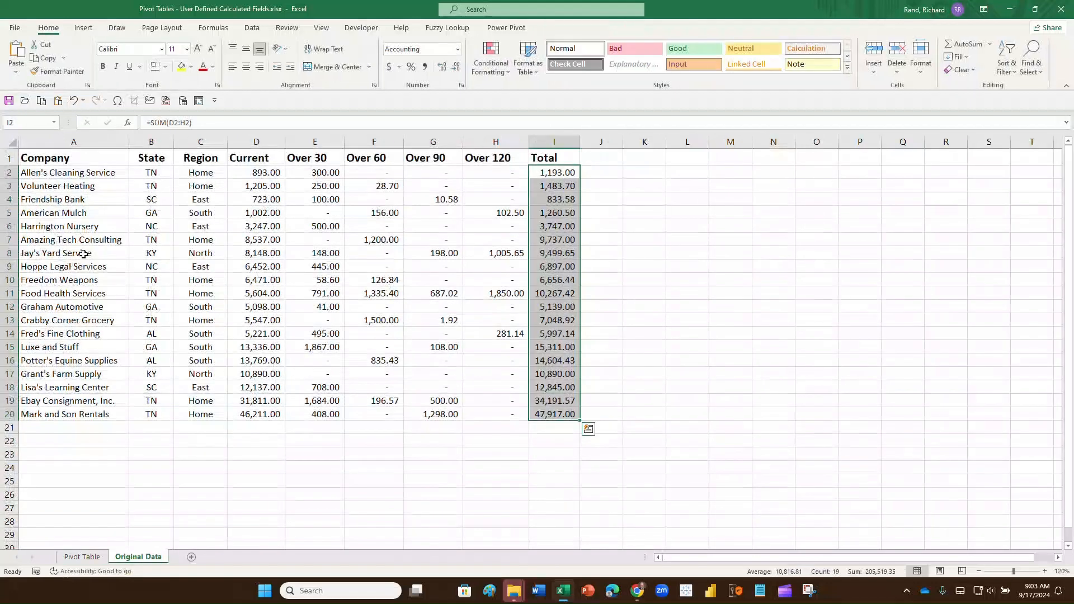
{"action": "left_click_drag", "start_coordinate": [66, 159], "coordinate": [509, 426]}
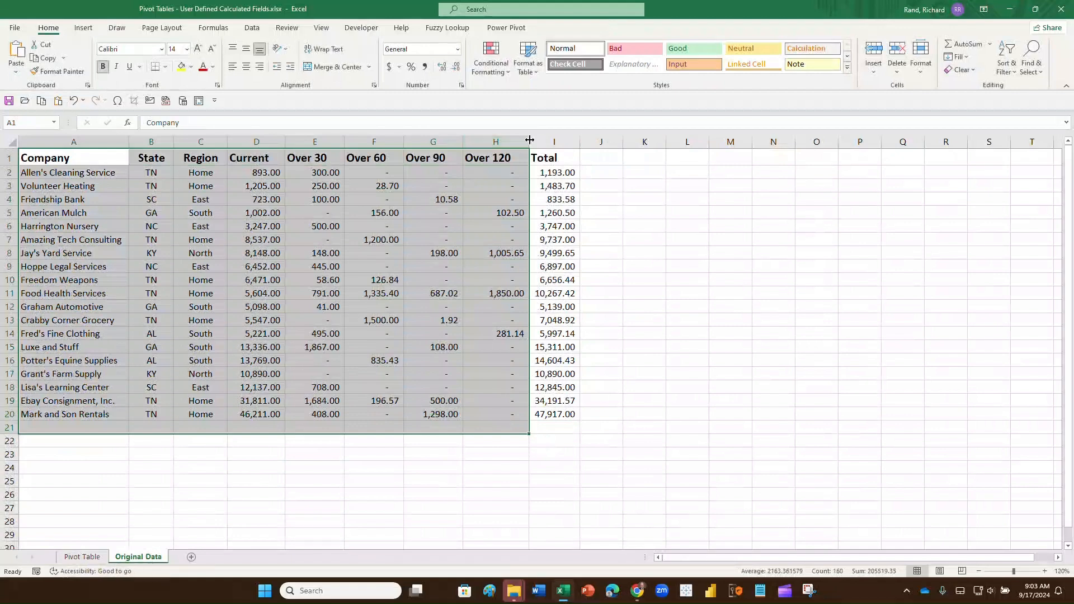
{"action": "left_click", "coordinate": [551, 142]}
{"action": "right_click", "coordinate": [548, 143]}
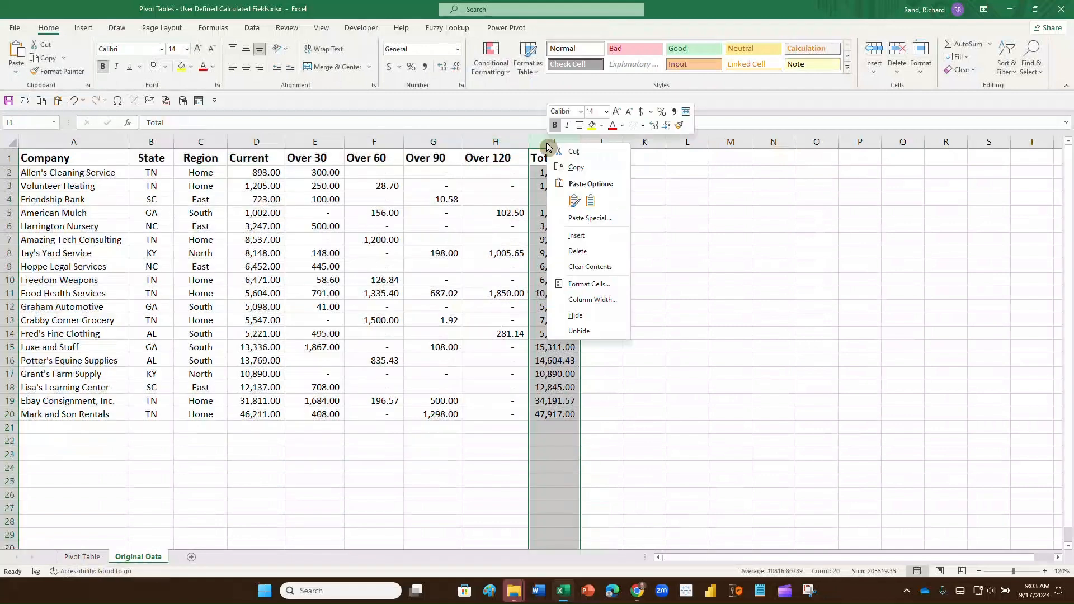
{"action": "left_click", "coordinate": [574, 256]}
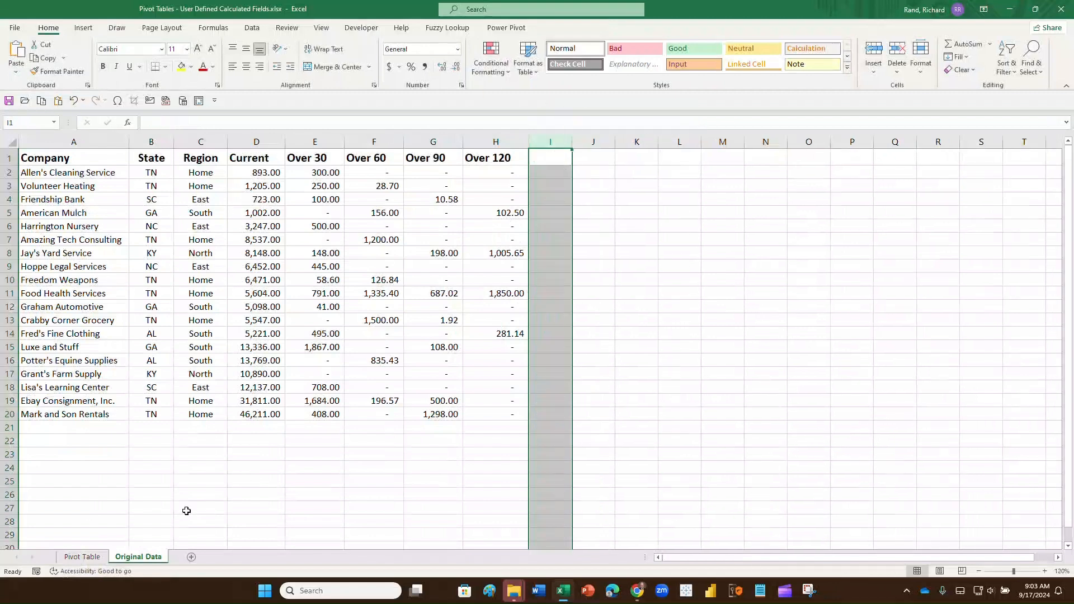
Return to the Pivot Table sheet, select a cell in the Sum of Over 120 column and turn on the screen Magnifier
{"action": "left_click", "coordinate": [85, 557]}
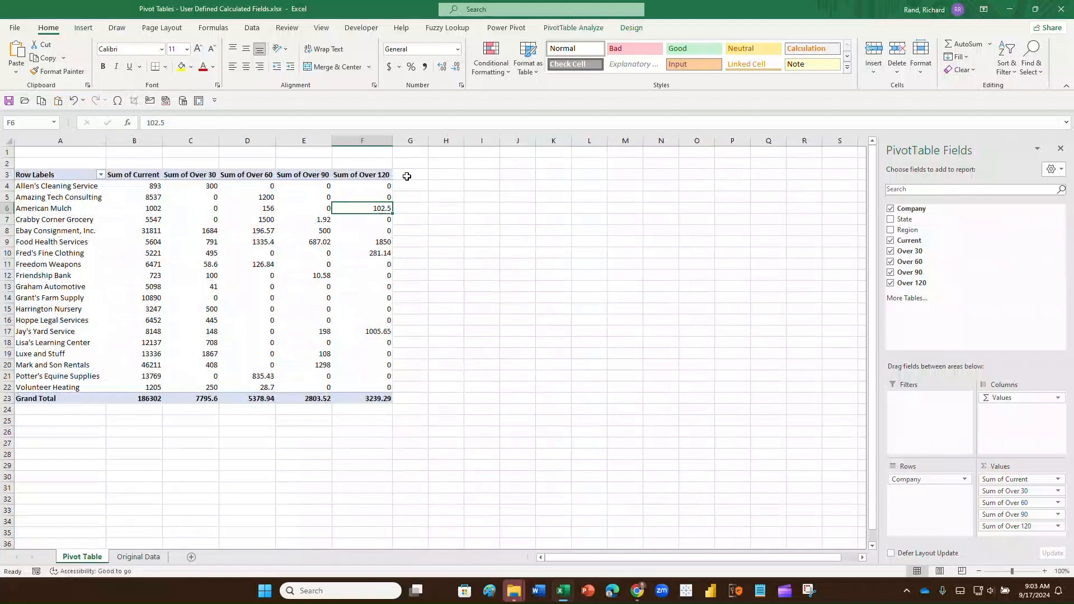
{"action": "left_click_drag", "start_coordinate": [356, 206], "coordinate": [344, 320]}
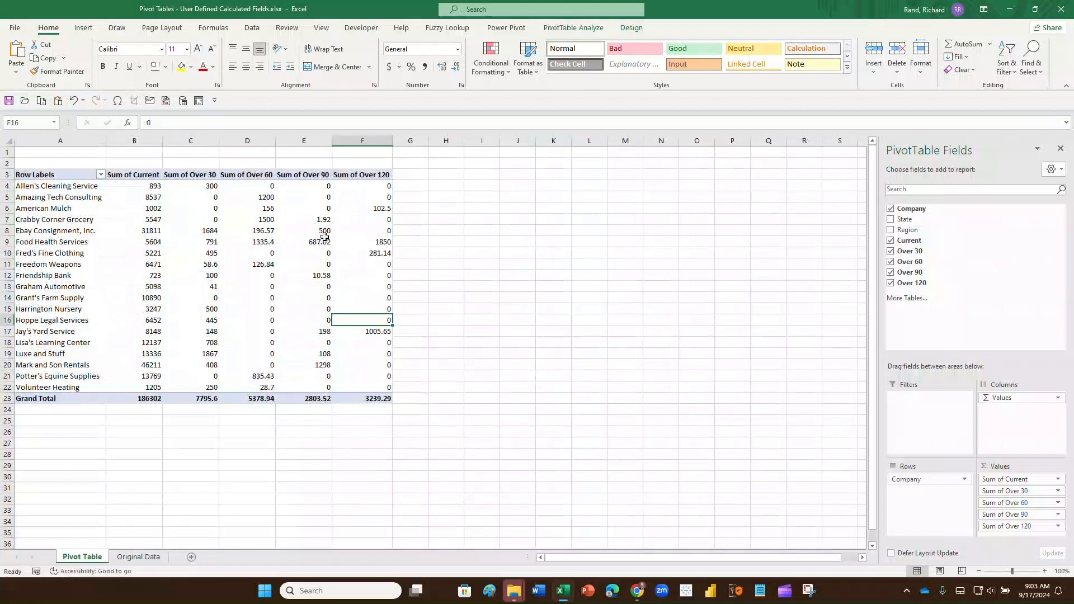
{"action": "key", "text": "super+plus"}
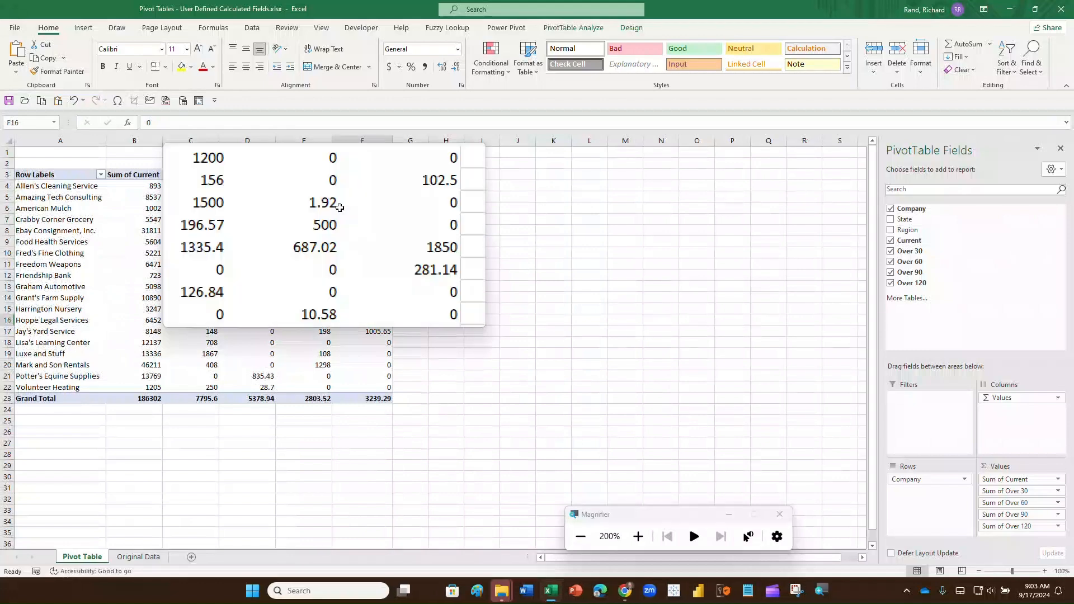
Add a calculated field named Total Owed to the pivot table
{"action": "left_click", "coordinate": [632, 28]}
{"action": "left_click", "coordinate": [551, 29]}
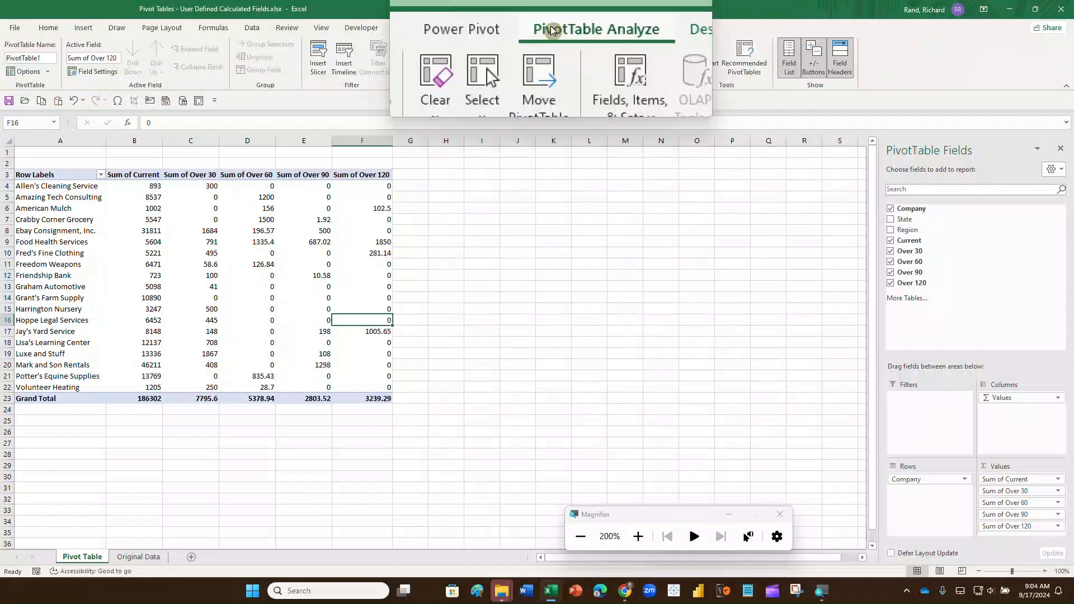
{"action": "left_click", "coordinate": [588, 61]}
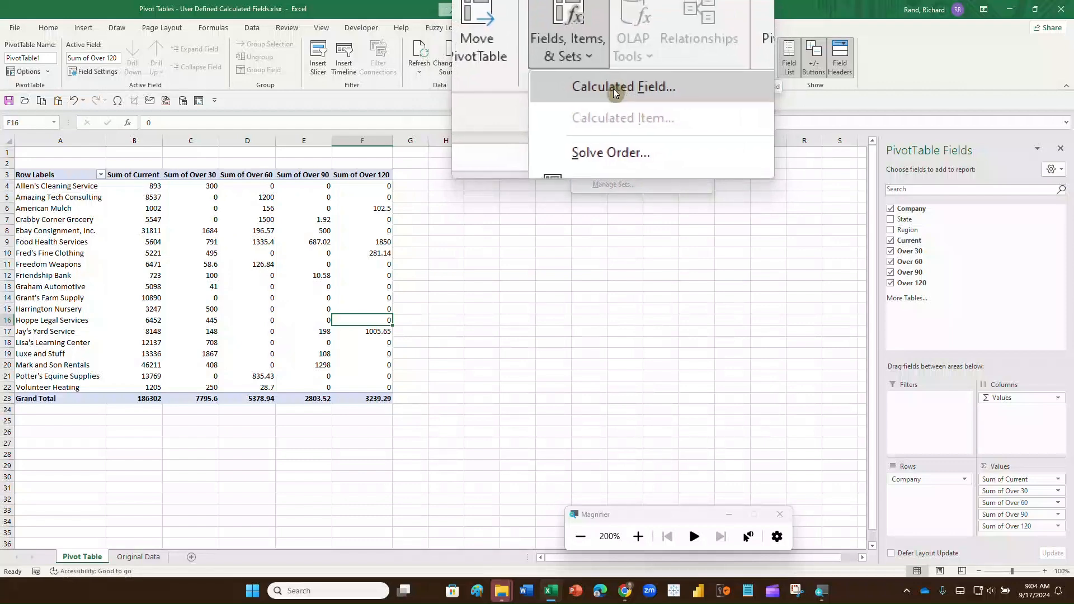
{"action": "left_click", "coordinate": [613, 88]}
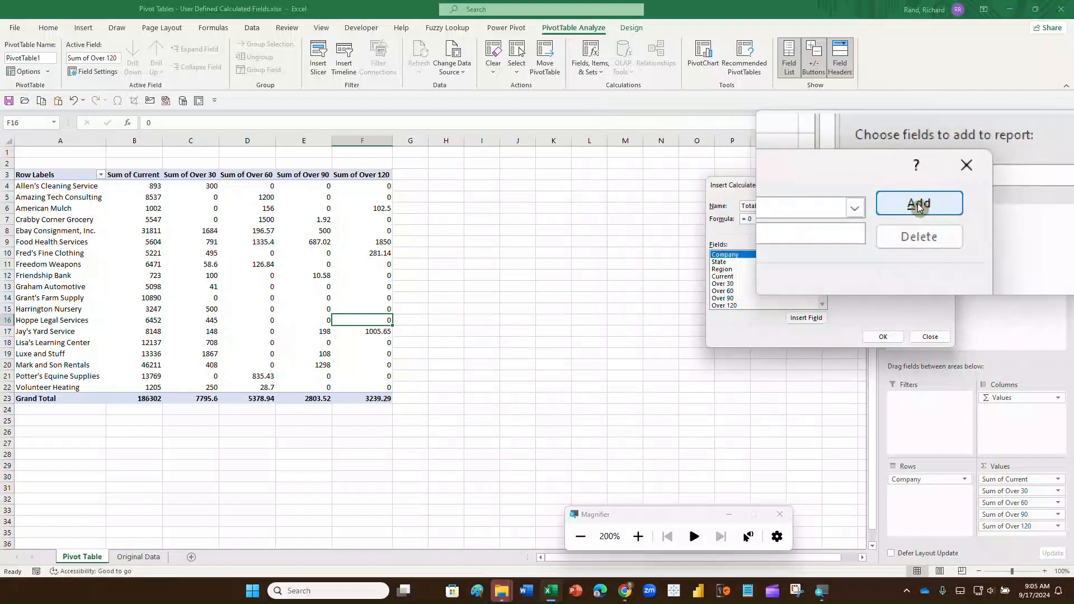
{"action": "left_click", "coordinate": [917, 203]}
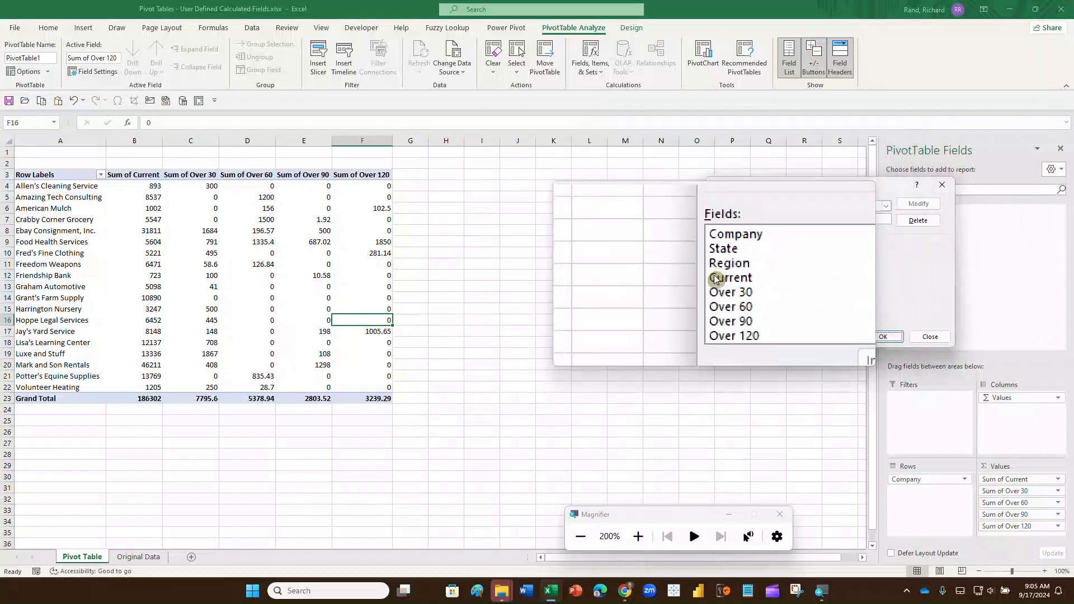
Set the Total Owed formula to =Current+'Over 30'+'Over 60'+'Over 90'+'Over 120' and insert the field into the pivot table
{"action": "double_click", "coordinate": [714, 274]}
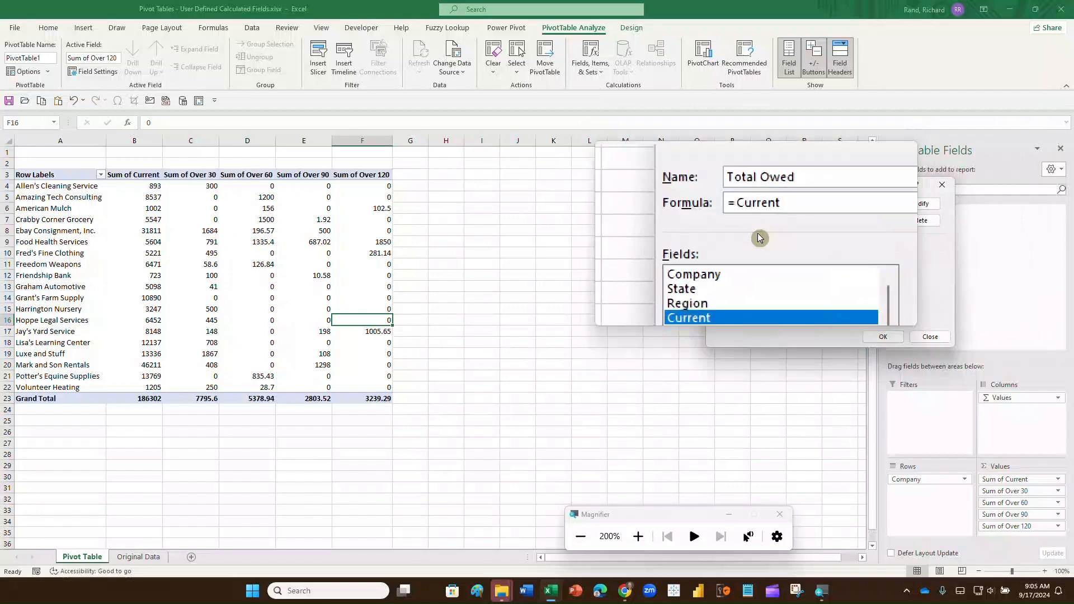
{"action": "type", "text": "+"}
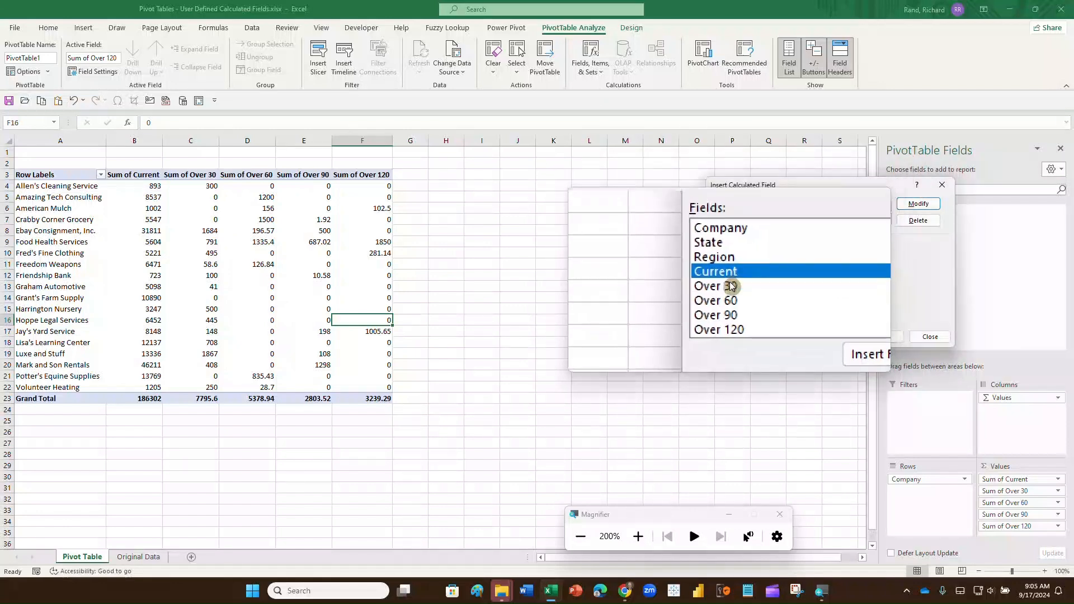
{"action": "left_click", "coordinate": [732, 287]}
{"action": "double_click", "coordinate": [730, 286]}
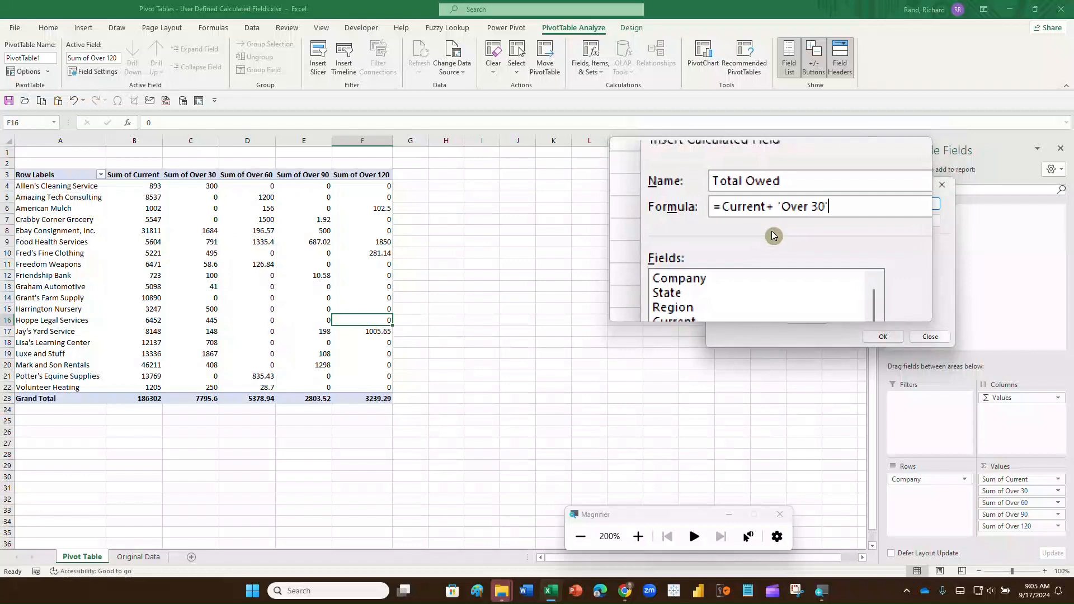
{"action": "double_click", "coordinate": [731, 293]}
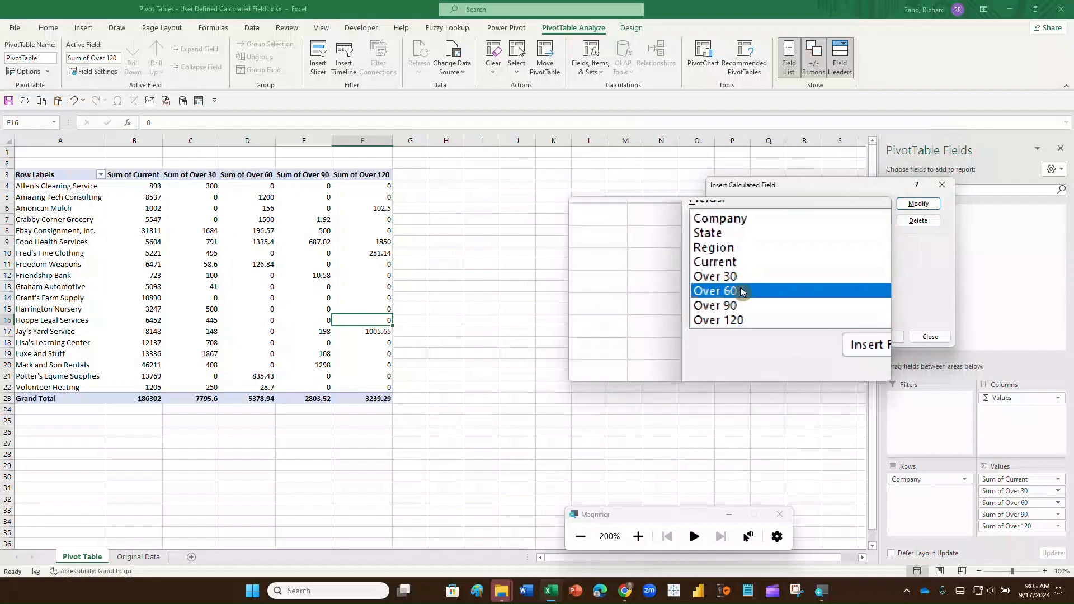
{"action": "type", "text": "+ 'Over 30'+ 'Over 60'+"}
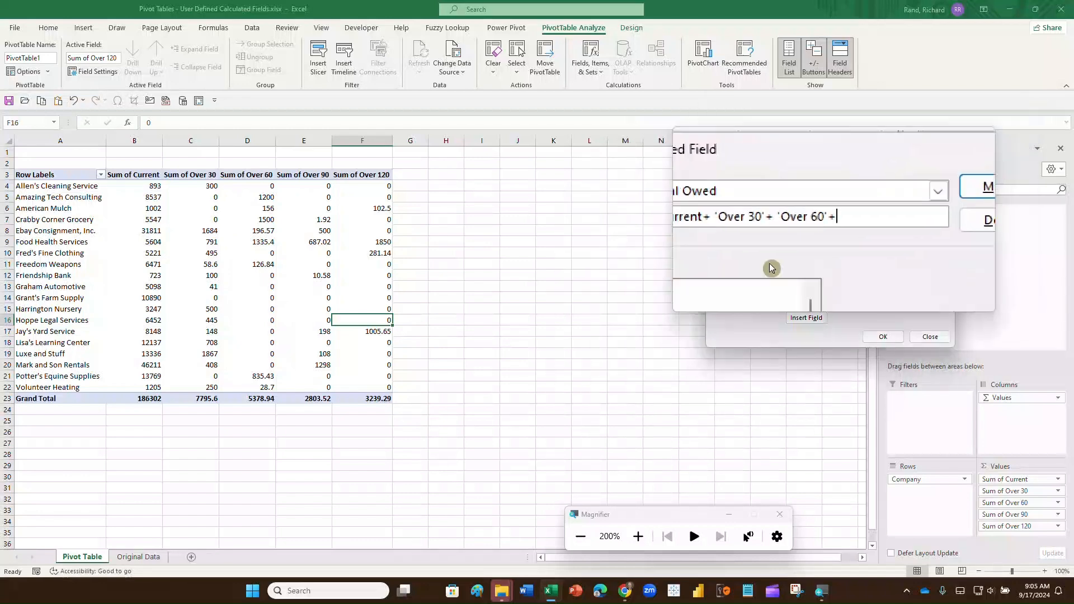
{"action": "left_click", "coordinate": [725, 299]}
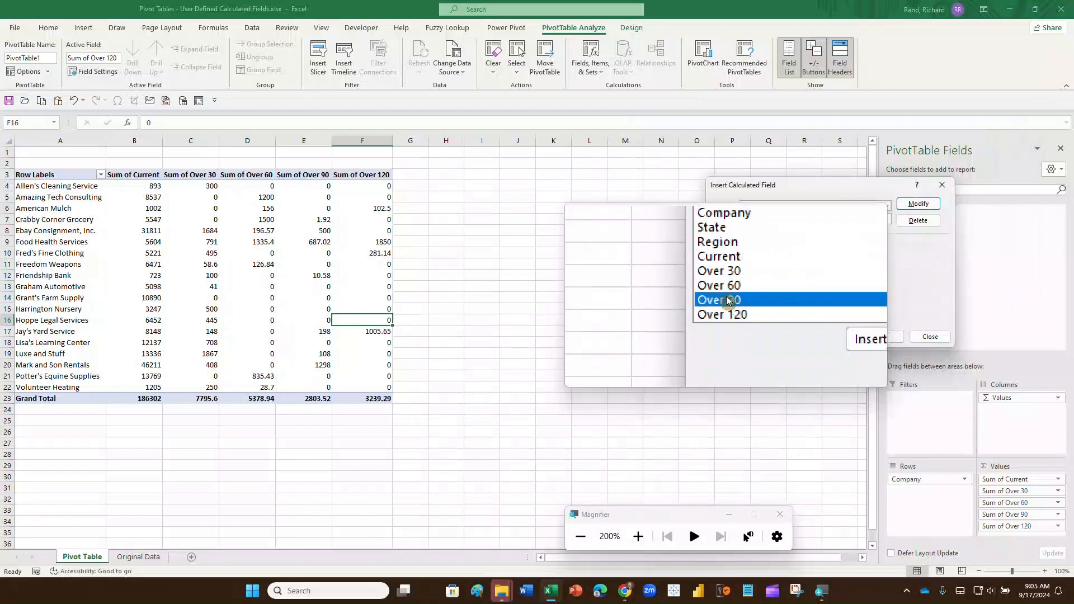
{"action": "double_click", "coordinate": [725, 300]}
{"action": "type", "text": "+"}
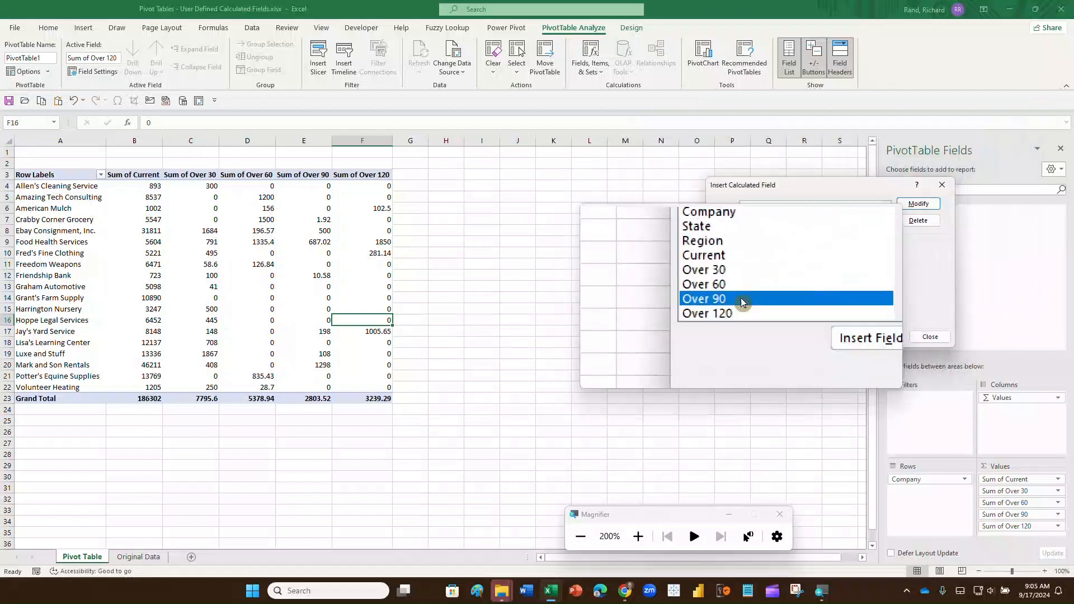
{"action": "left_click", "coordinate": [731, 307]}
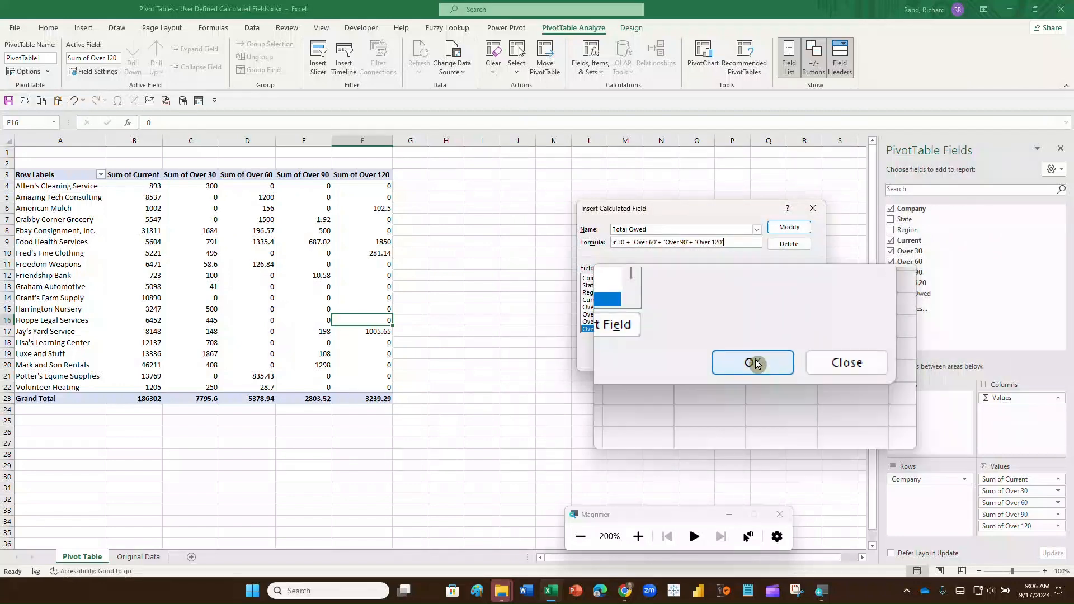
{"action": "left_click", "coordinate": [755, 360]}
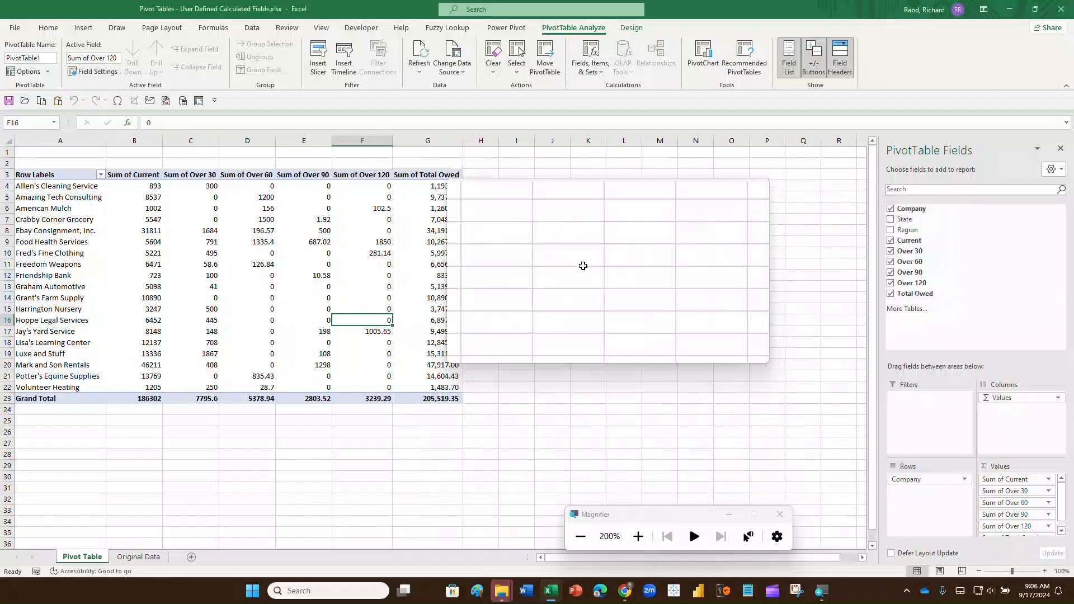
List the pivot table's calculated field formulas on a new sheet, then return to the Pivot Table sheet
{"action": "mouse_move", "coordinate": [435, 190]}
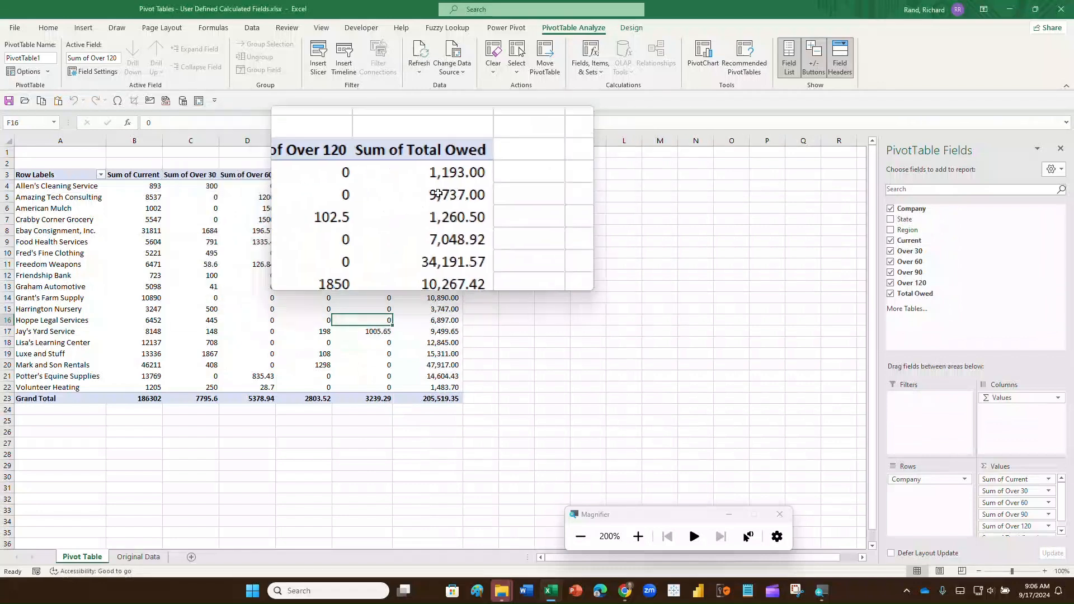
{"action": "left_click", "coordinate": [439, 186]}
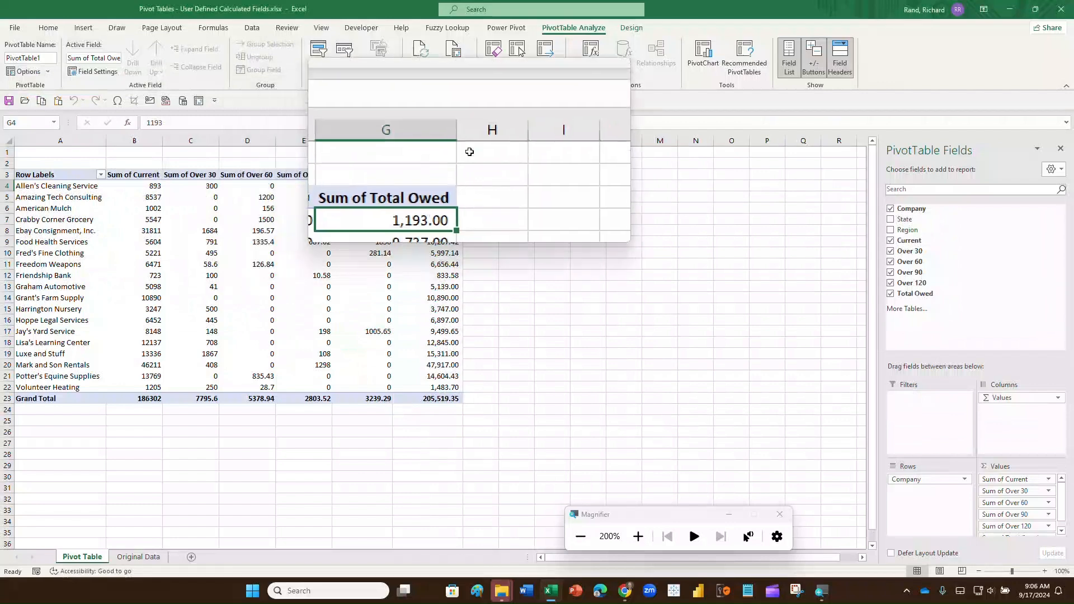
{"action": "left_click", "coordinate": [590, 63]}
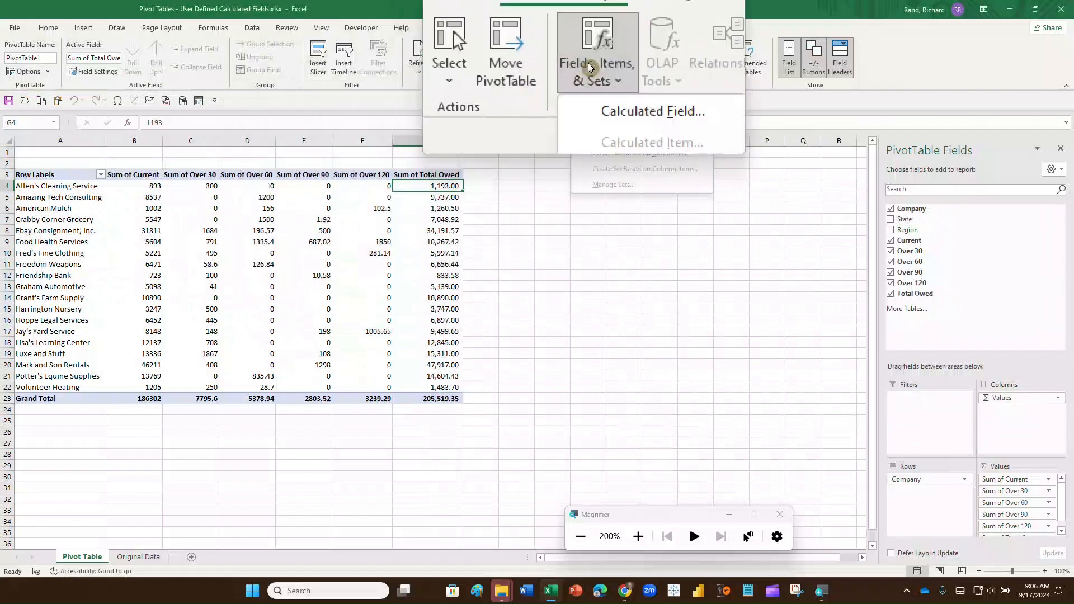
{"action": "left_click", "coordinate": [612, 140]}
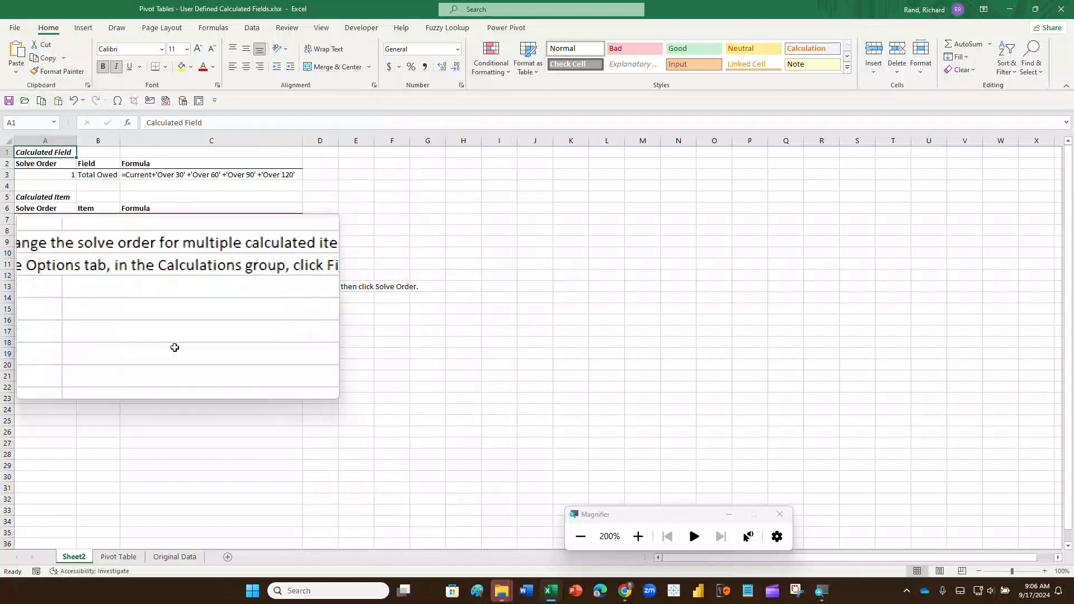
{"action": "left_click", "coordinate": [106, 557]}
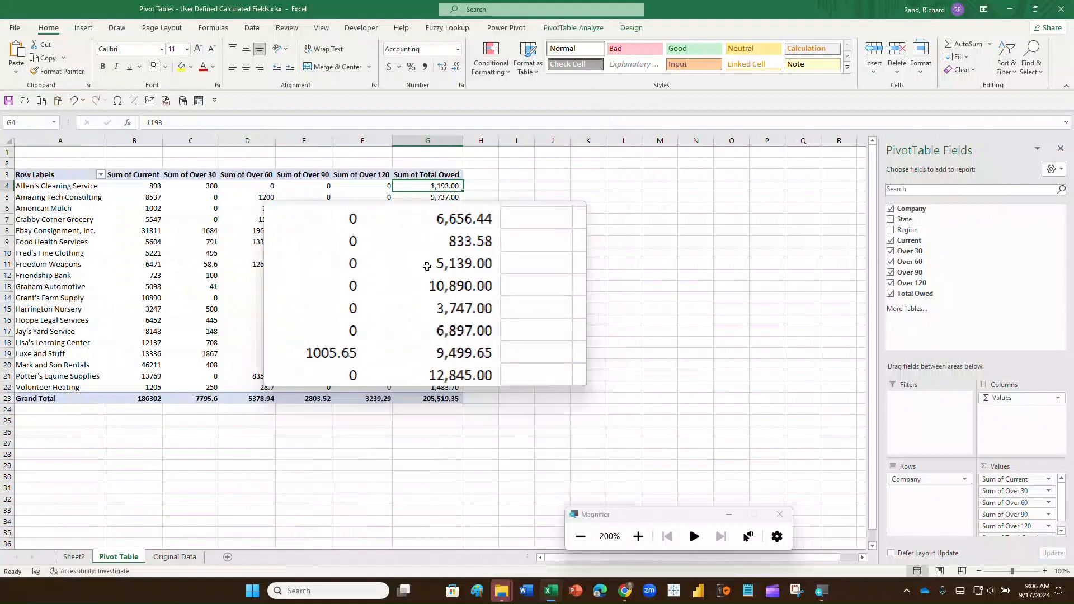
{"action": "mouse_move", "coordinate": [436, 185]}
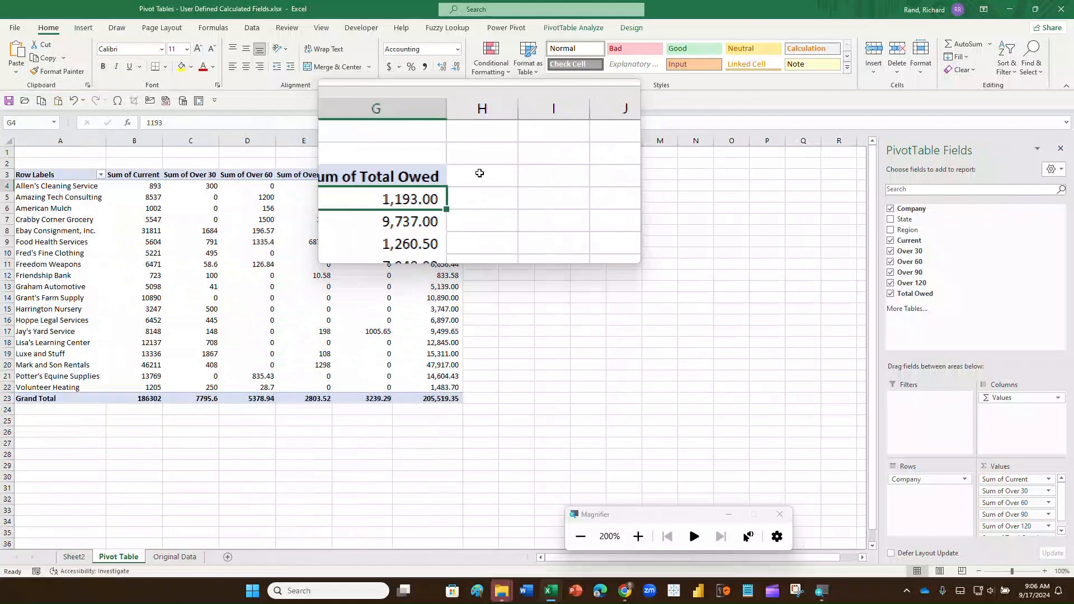
{"action": "left_click", "coordinate": [479, 173]}
{"action": "type", "text": "D"}
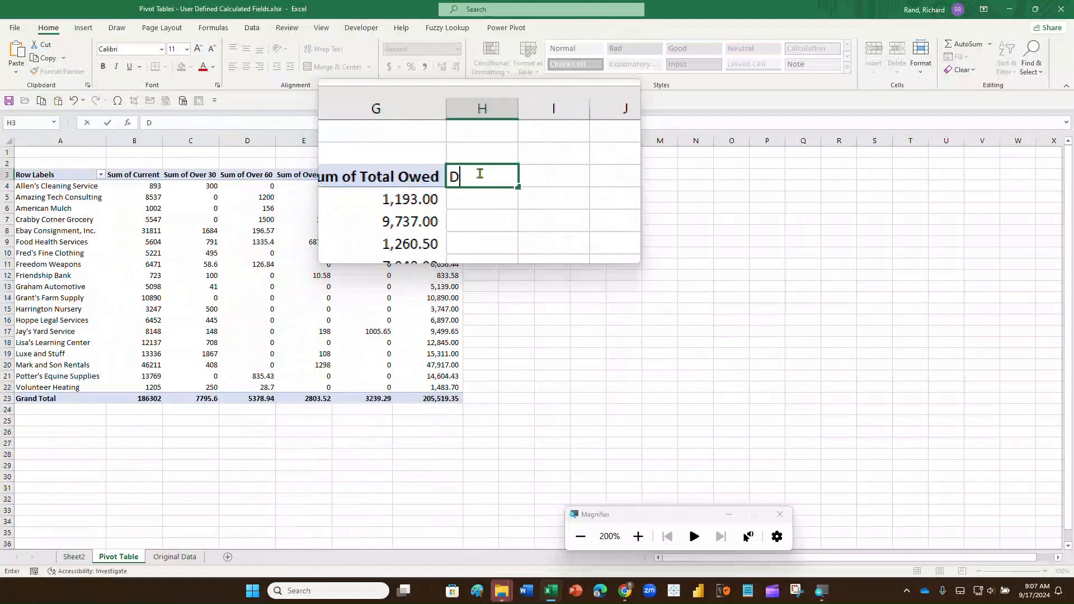
Add a calculated field named Discount with the formula ='Total Owed'*.10 to the pivot table
{"action": "left_click", "coordinate": [442, 198]}
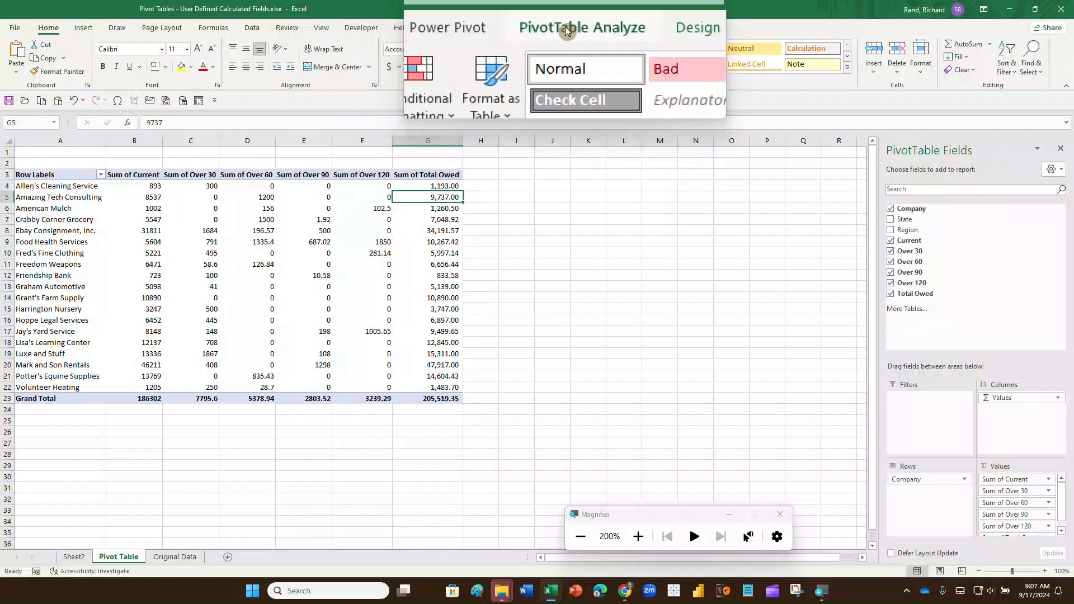
{"action": "left_click", "coordinate": [569, 28]}
{"action": "left_click", "coordinate": [595, 59]}
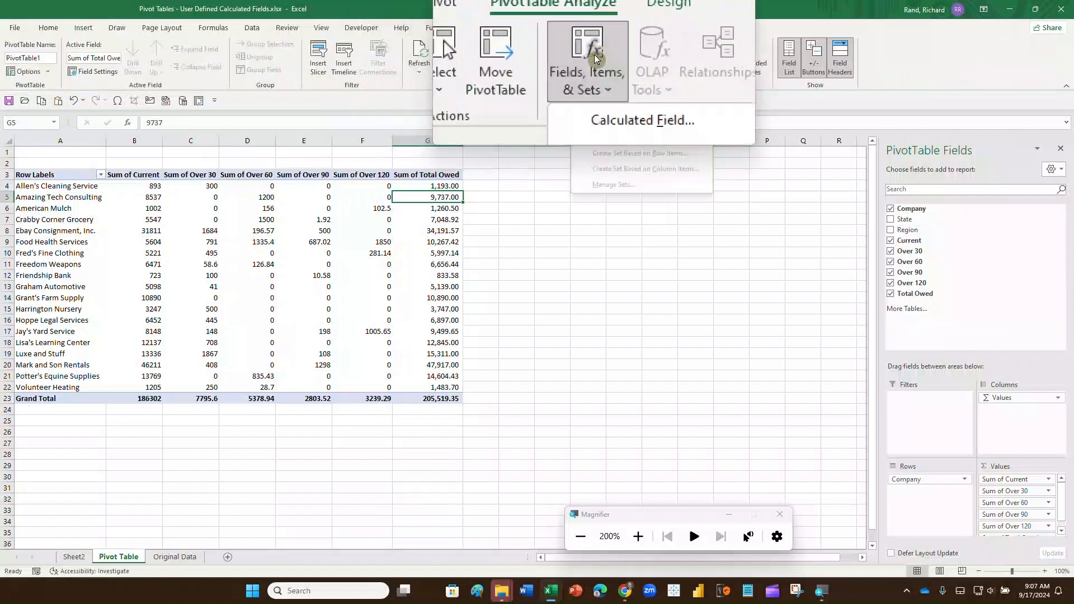
{"action": "left_click", "coordinate": [603, 92]}
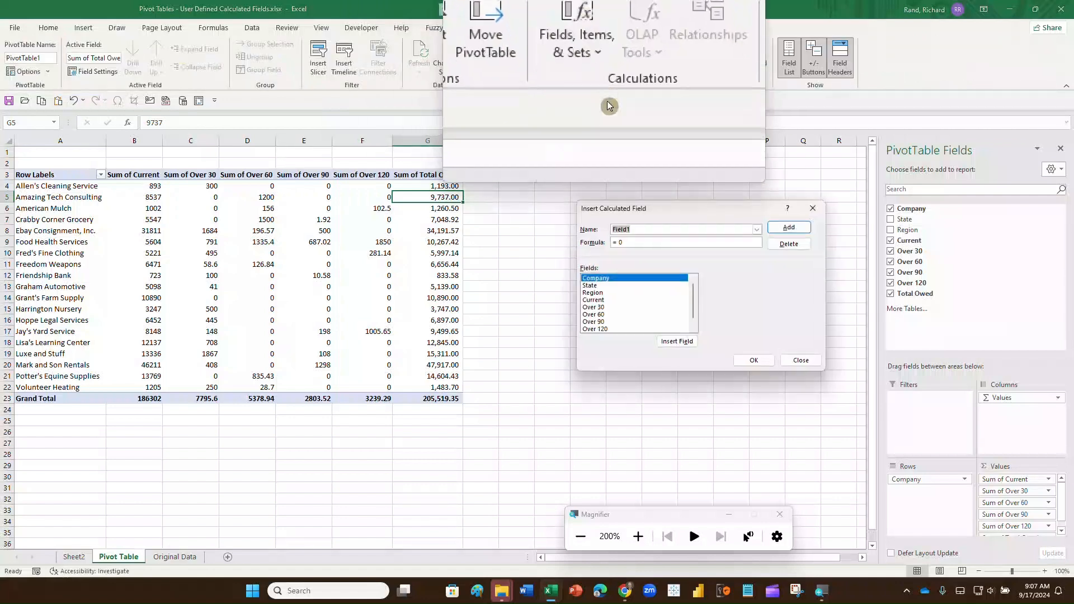
{"action": "type", "text": "Discount"}
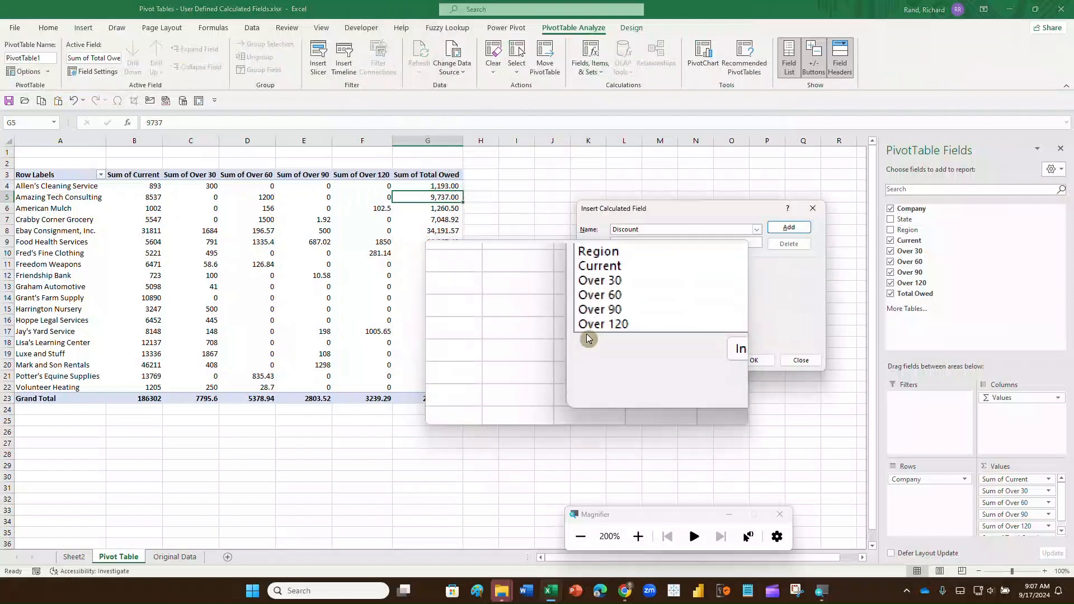
{"action": "scroll", "coordinate": [654, 292], "scroll_direction": "down", "scroll_amount": 1}
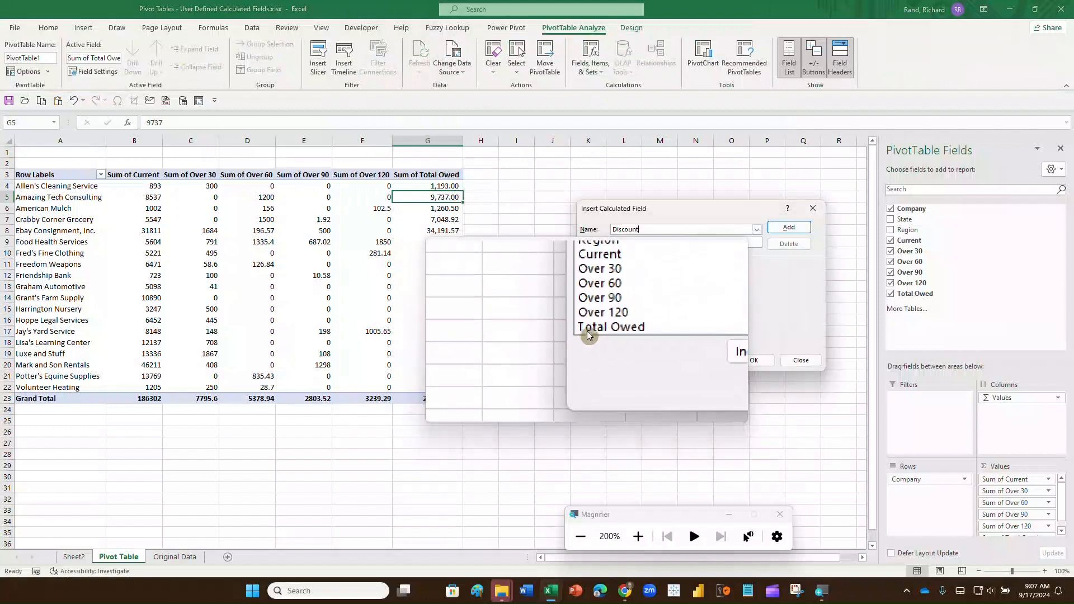
{"action": "left_click", "coordinate": [586, 330]}
{"action": "double_click", "coordinate": [589, 330]}
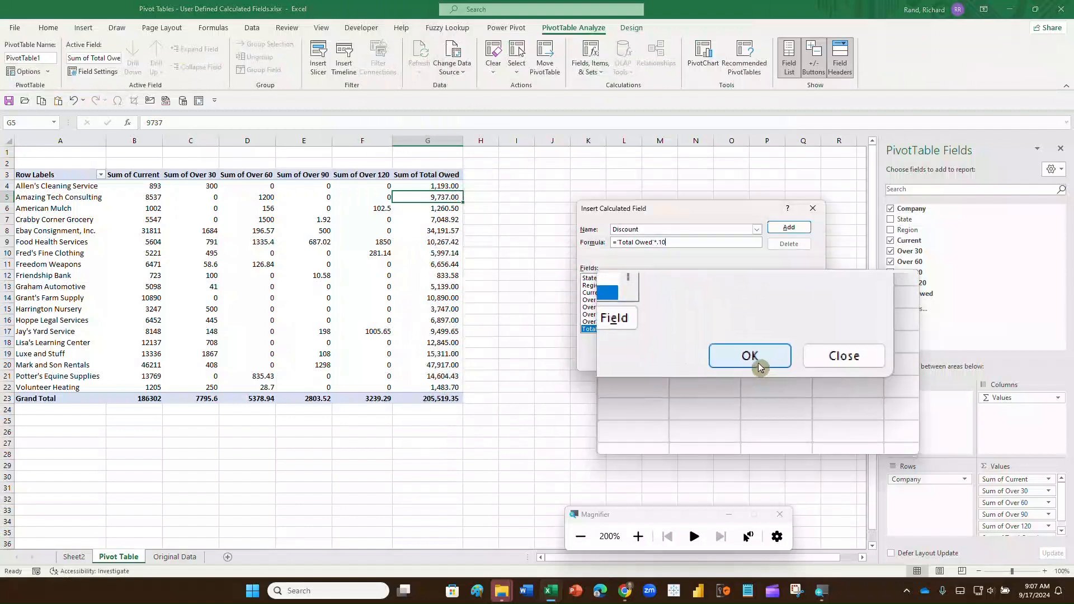
{"action": "left_click", "coordinate": [751, 354]}
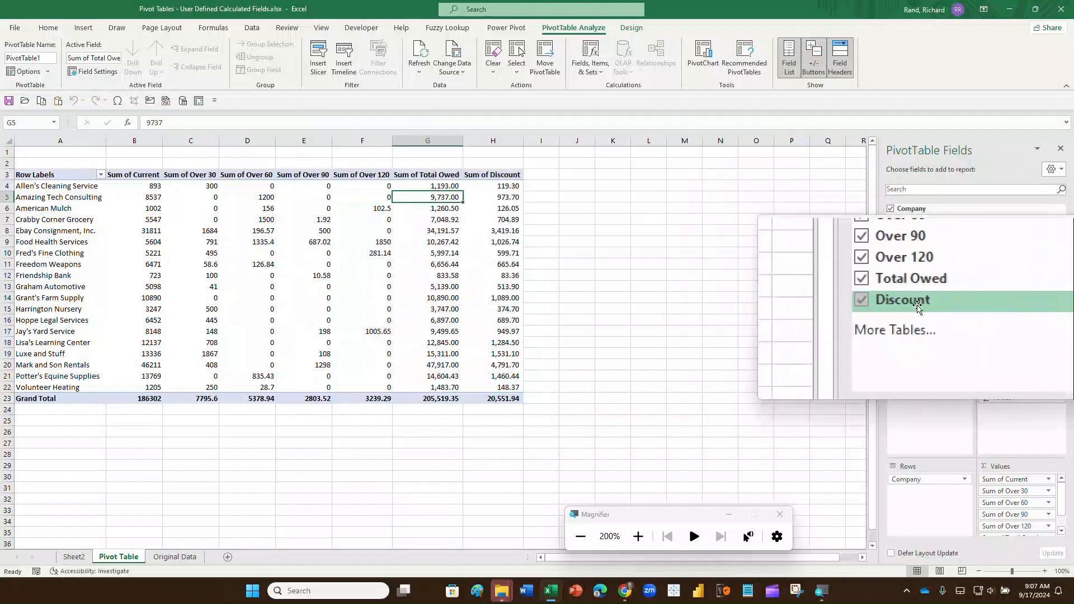
Remove the Over 120, Over 90, Over 60, Over 30 and Current fields from the pivot table
{"action": "left_click", "coordinate": [890, 286]}
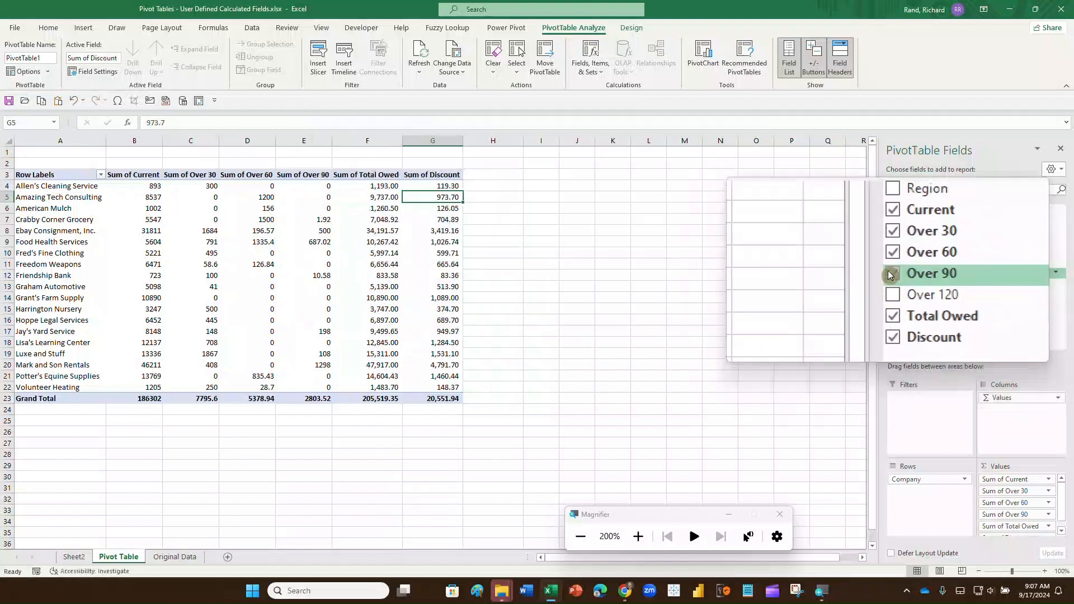
{"action": "left_click", "coordinate": [887, 270]}
{"action": "left_click", "coordinate": [890, 254]}
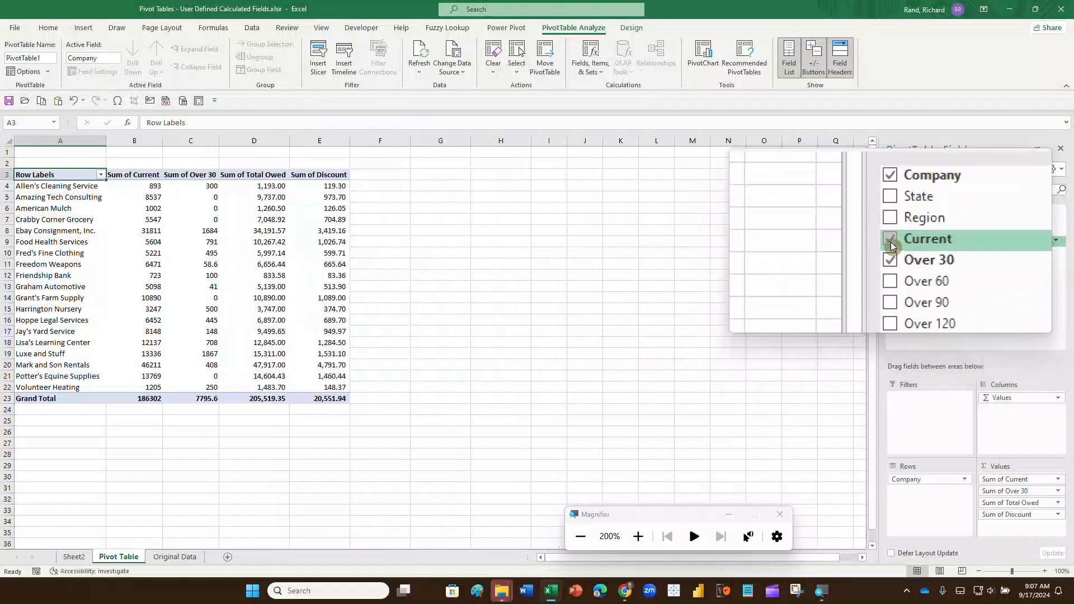
{"action": "left_click", "coordinate": [891, 243]}
{"action": "left_click", "coordinate": [891, 255]}
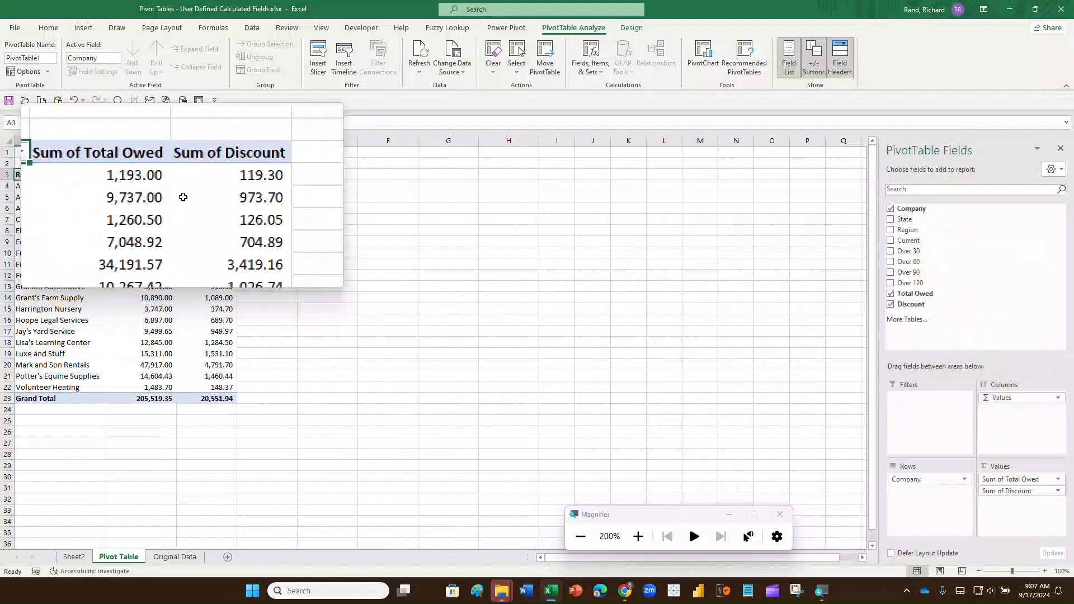
Modify the Discount calculated field so its formula is ='Total Owed'*0.02
{"action": "mouse_move", "coordinate": [214, 187]}
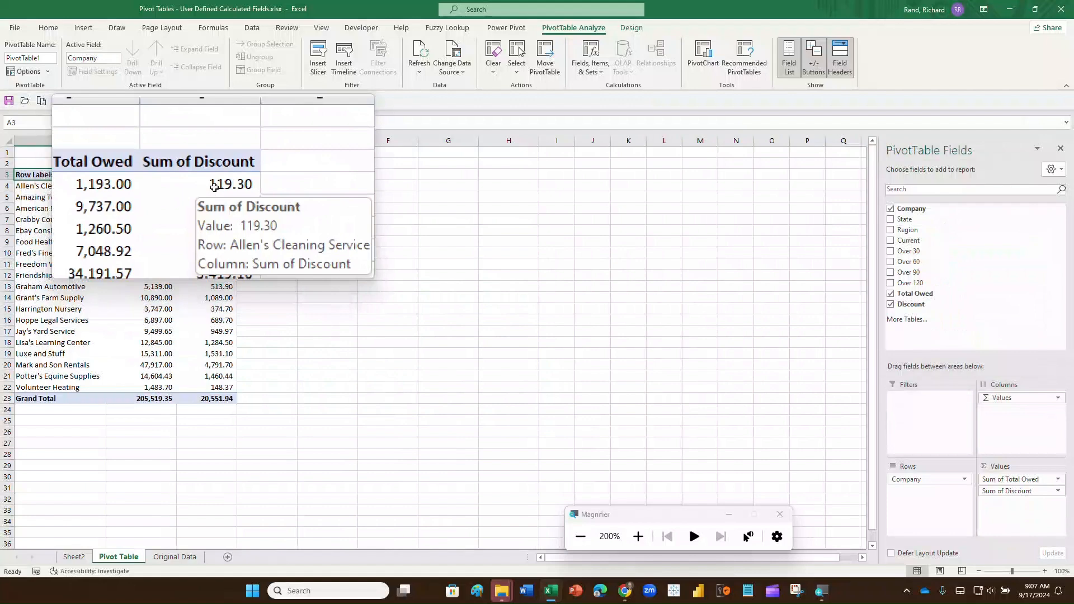
{"action": "left_click", "coordinate": [214, 186]}
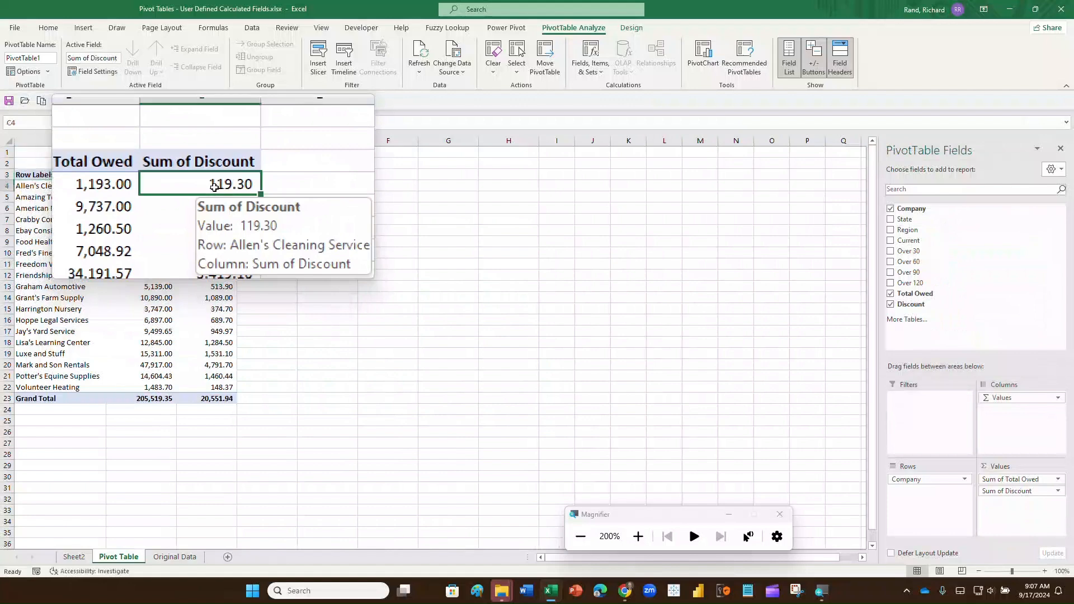
{"action": "left_click", "coordinate": [592, 73]}
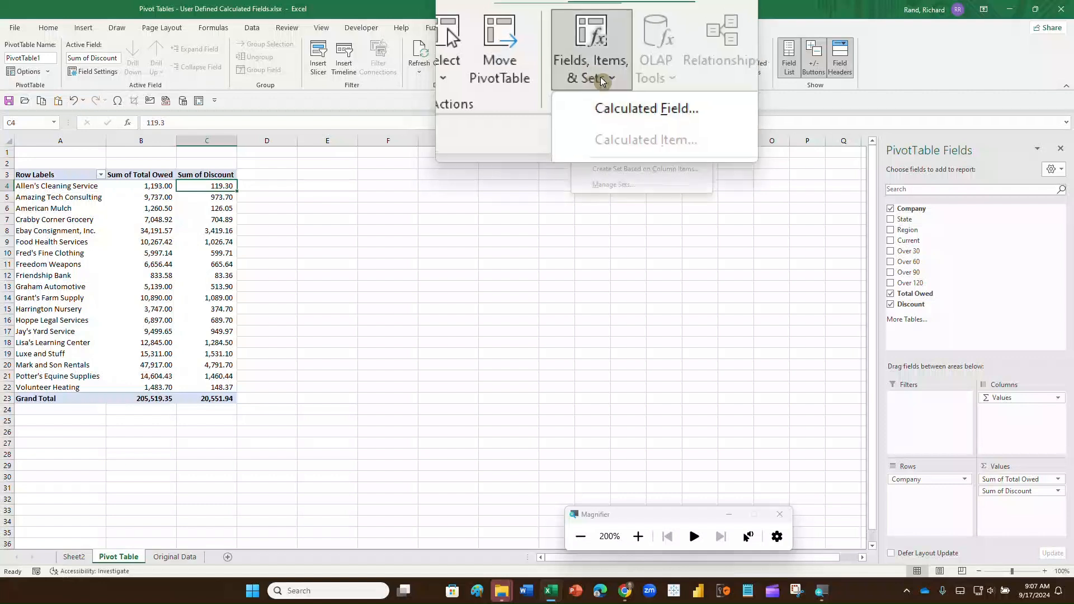
{"action": "left_click", "coordinate": [606, 86]}
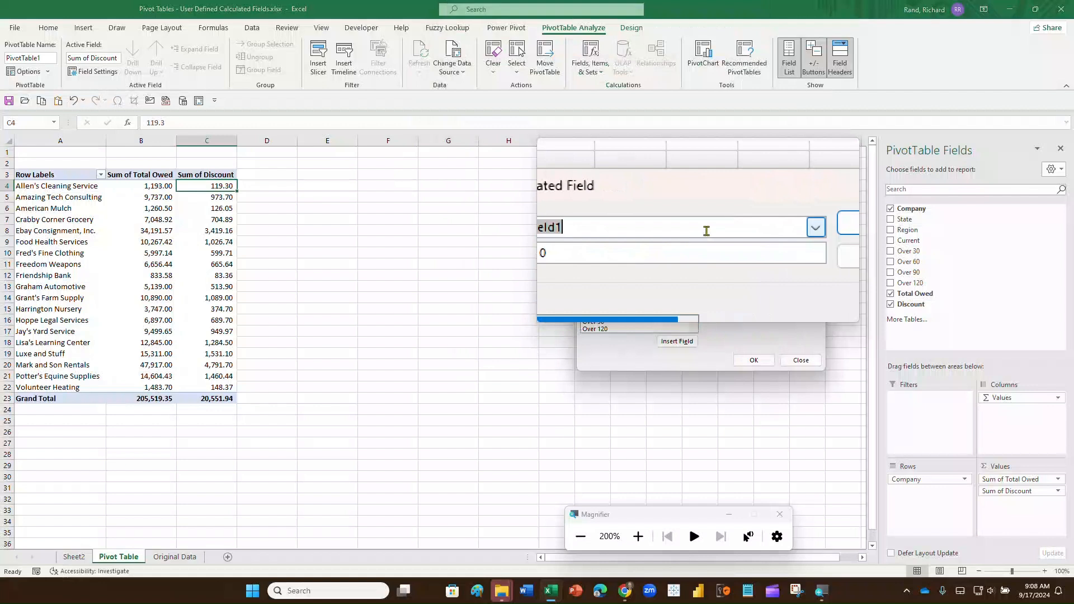
{"action": "left_click", "coordinate": [758, 232]}
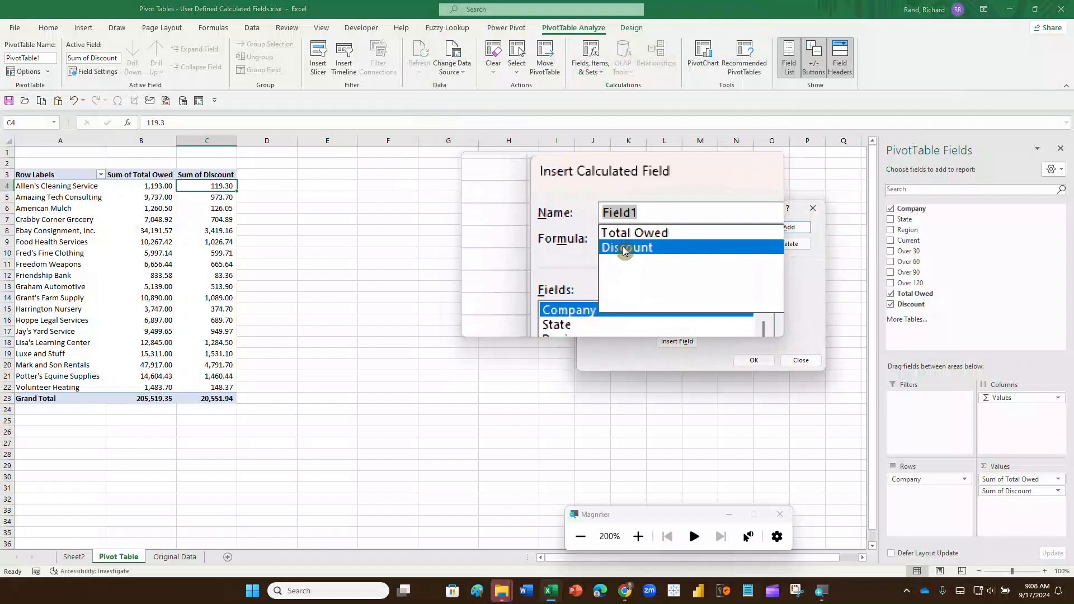
{"action": "left_click", "coordinate": [622, 246]}
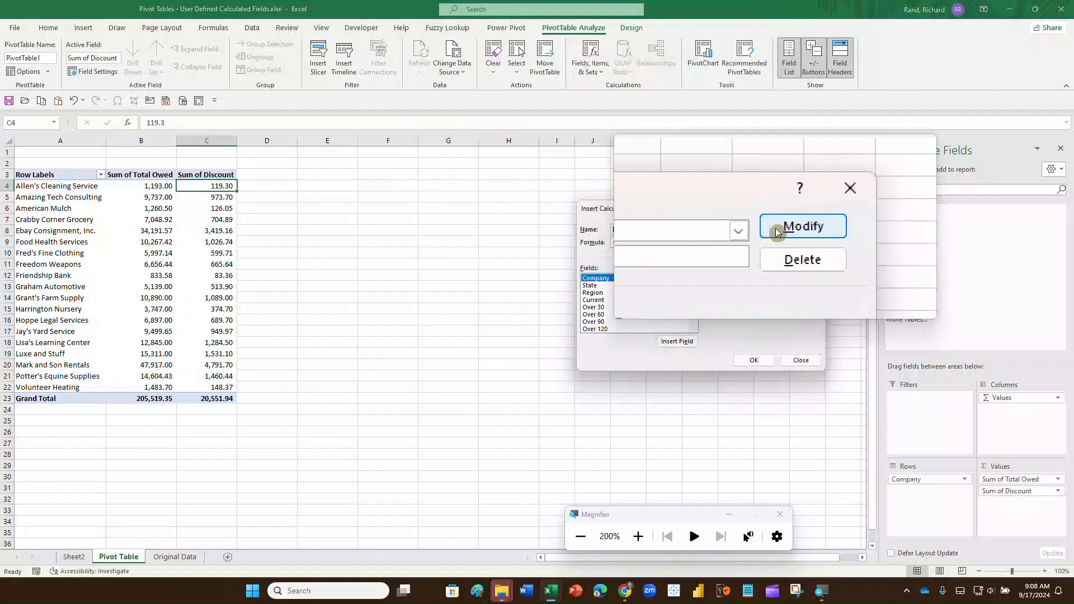
{"action": "left_click", "coordinate": [776, 230]}
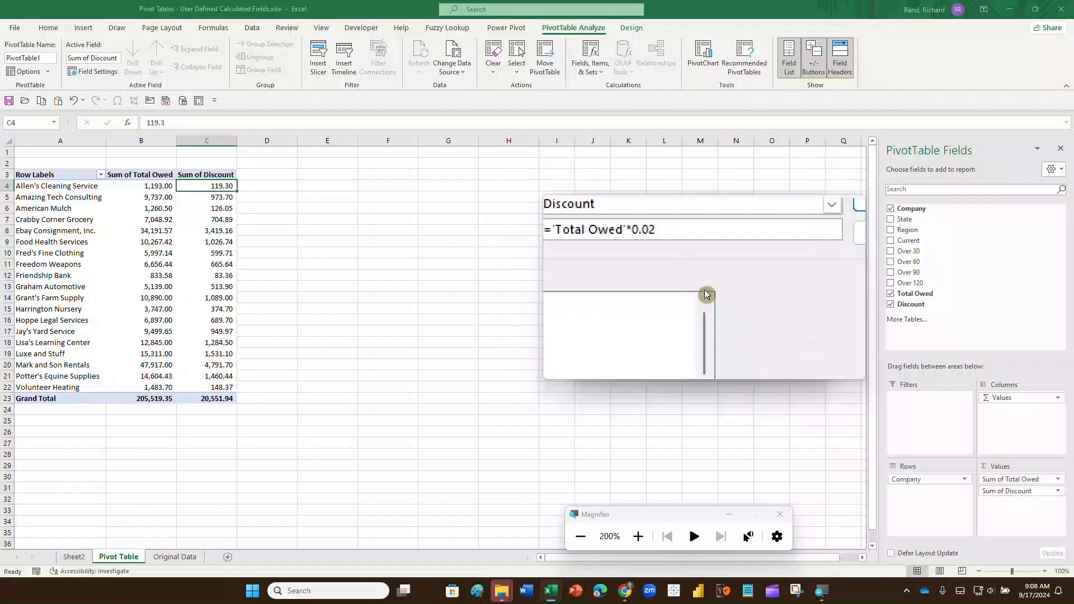
{"action": "left_click", "coordinate": [743, 365]}
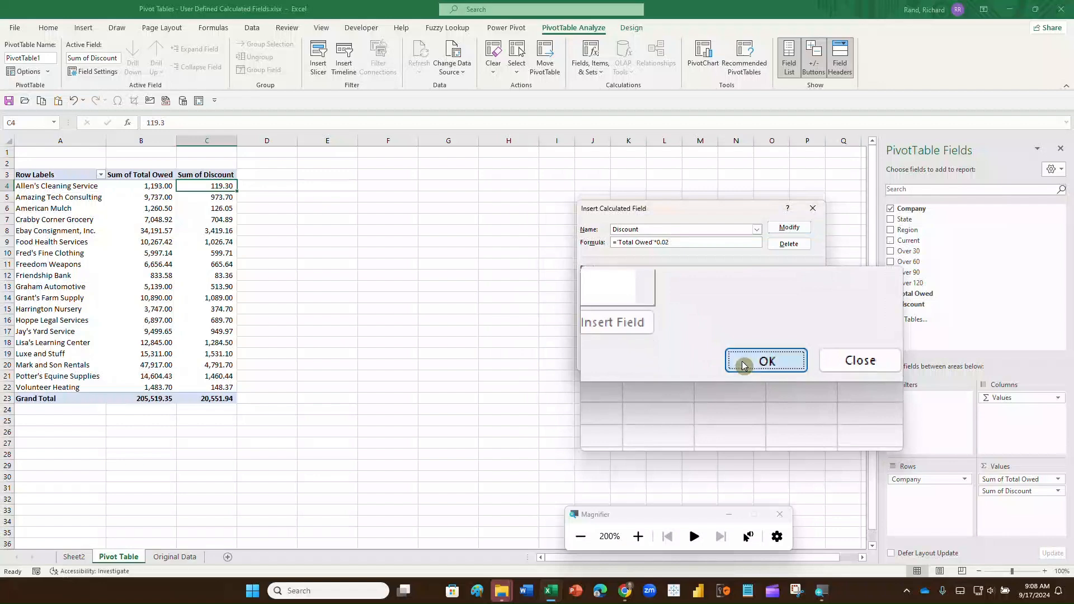